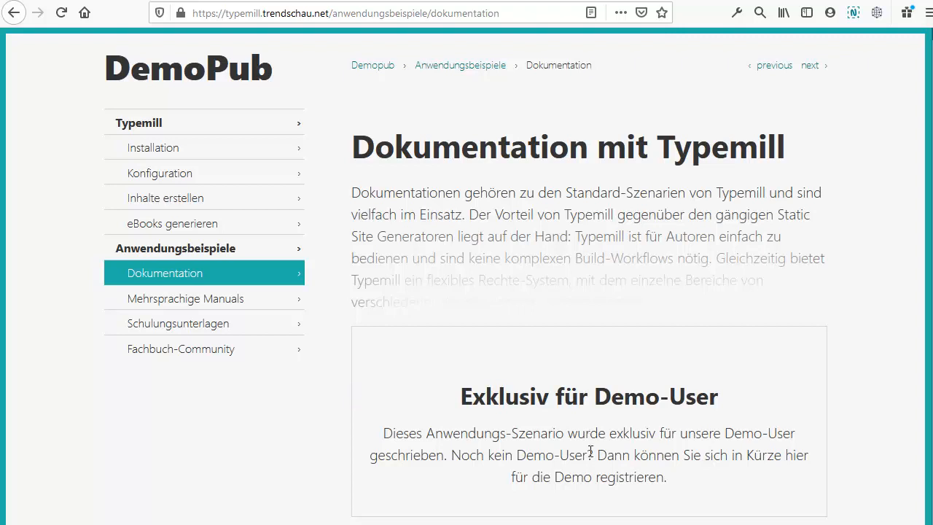
Step: Go to the Typemill admin login page at /tm/login
click(400, 12)
text(https://typemill.trendschau.net/tm/login)
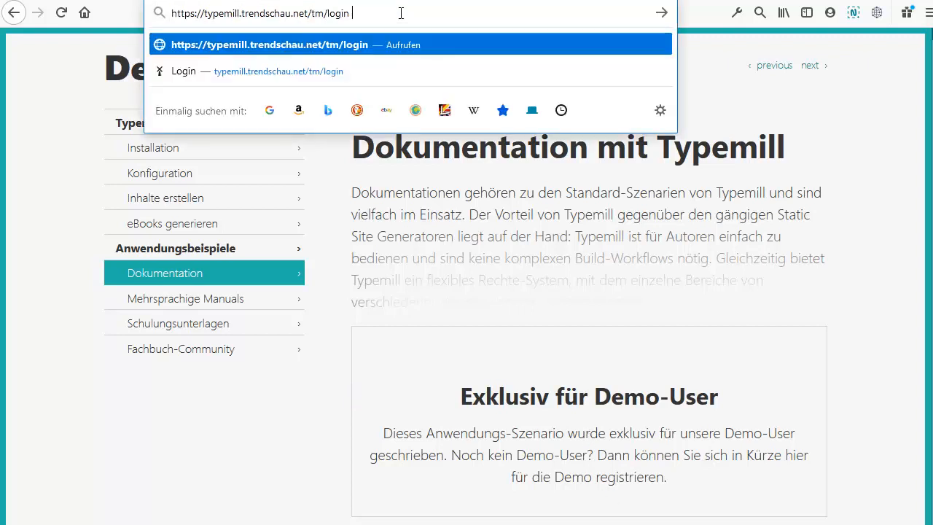
key(Return)
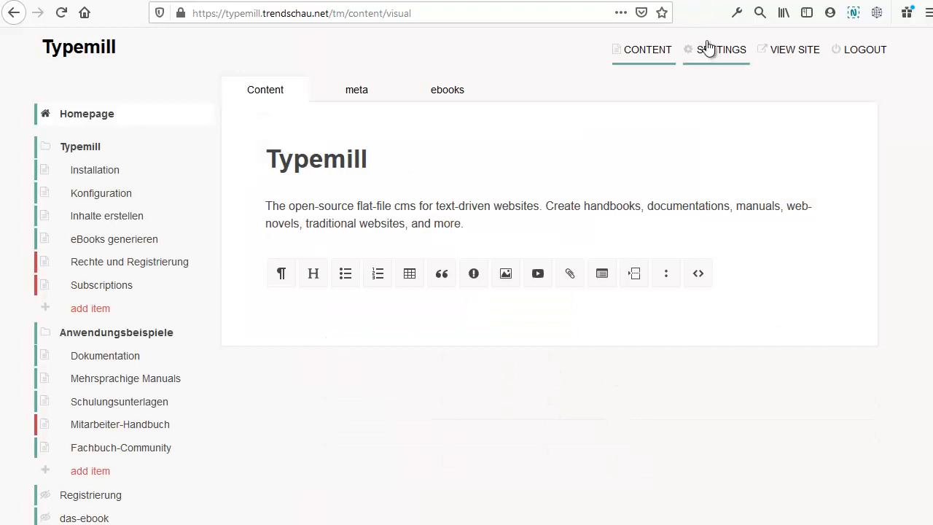
Step: Open the administrator account from Settings > Users and scroll to its Role field
click(711, 53)
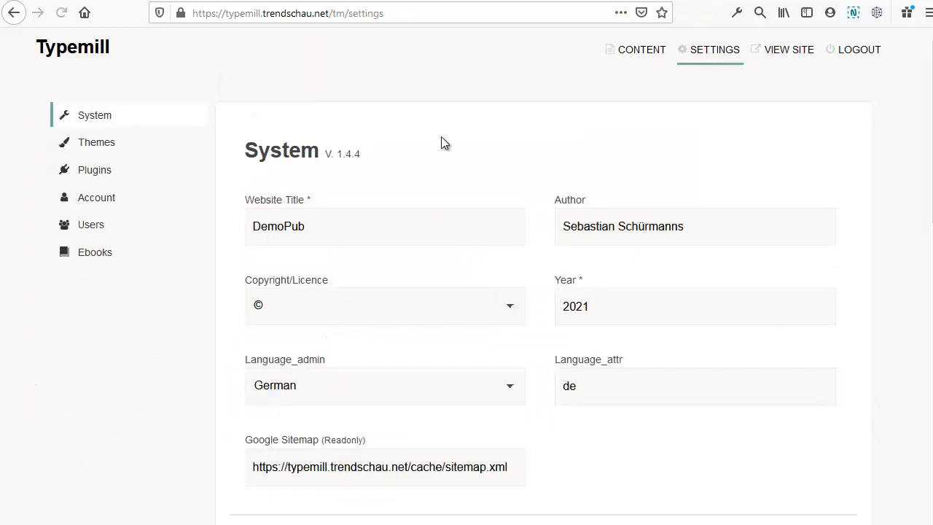
click(116, 228)
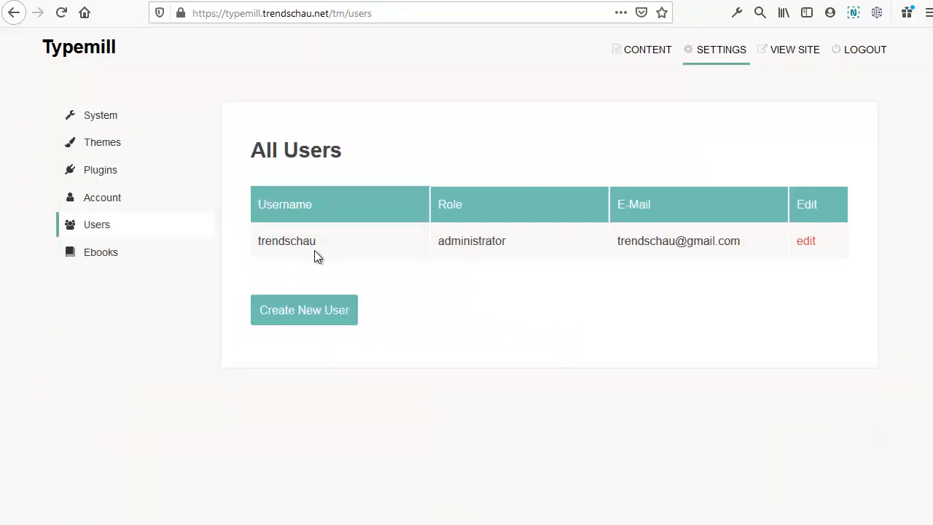
click(802, 242)
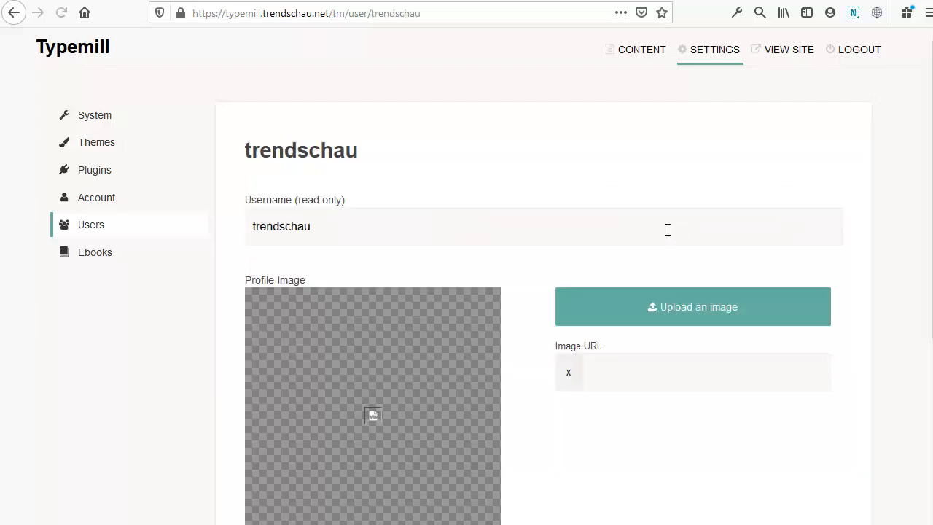
scroll(663, 225, down, 1)
scroll(662, 221, down, 9)
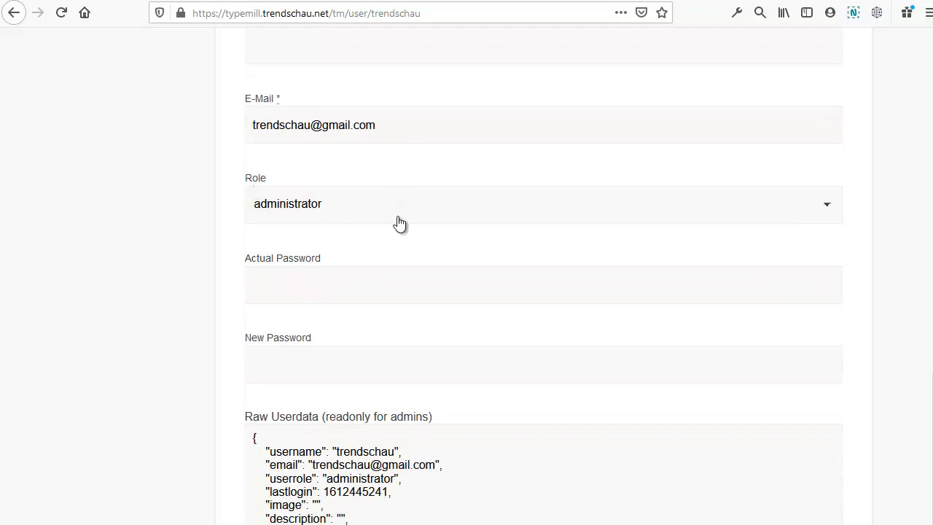
Step: Expand the Role dropdown to list member, author, editor and administrator
click(401, 211)
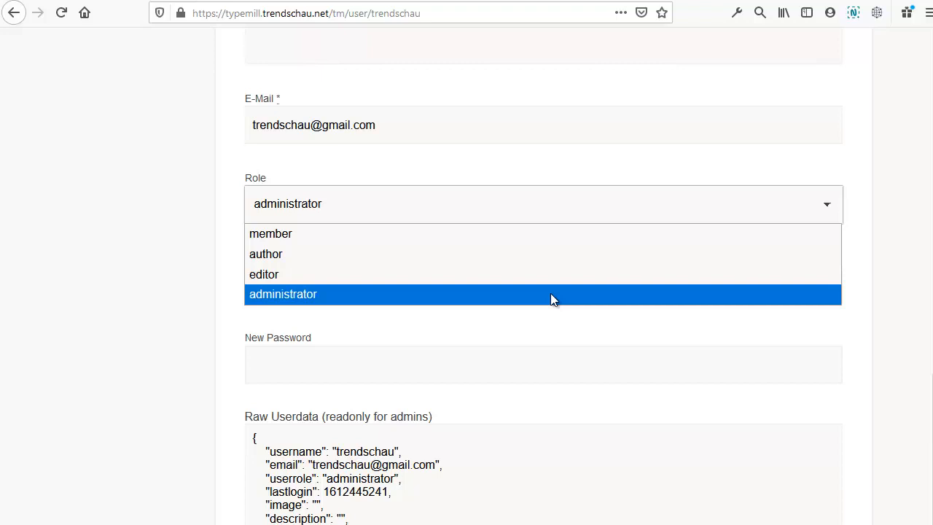
Step: Close the role list without changes and return to the All Users list
click(570, 318)
triple_click(570, 321)
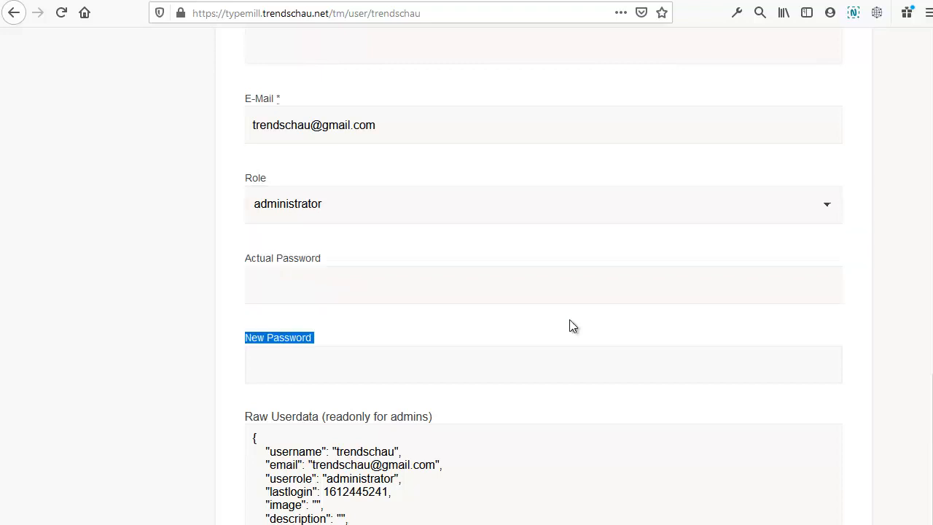
scroll(569, 320, up, 10)
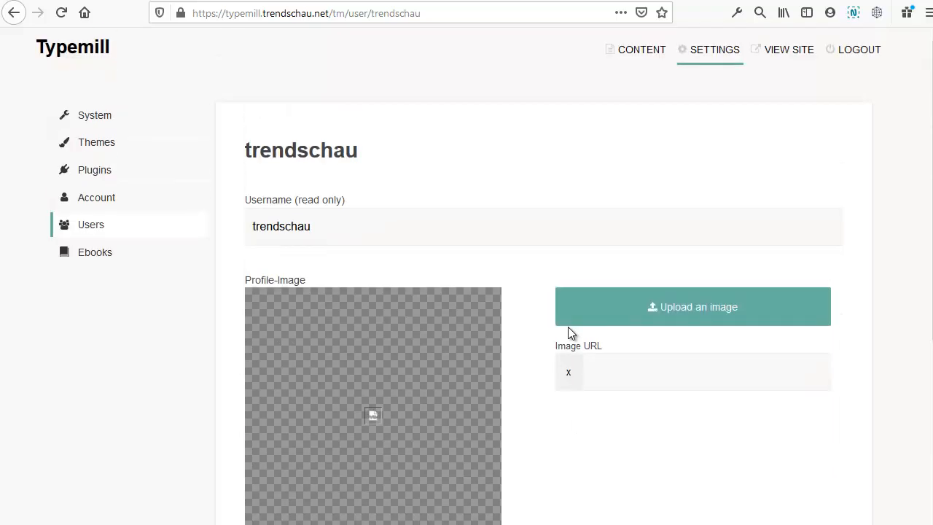
click(92, 225)
click(338, 321)
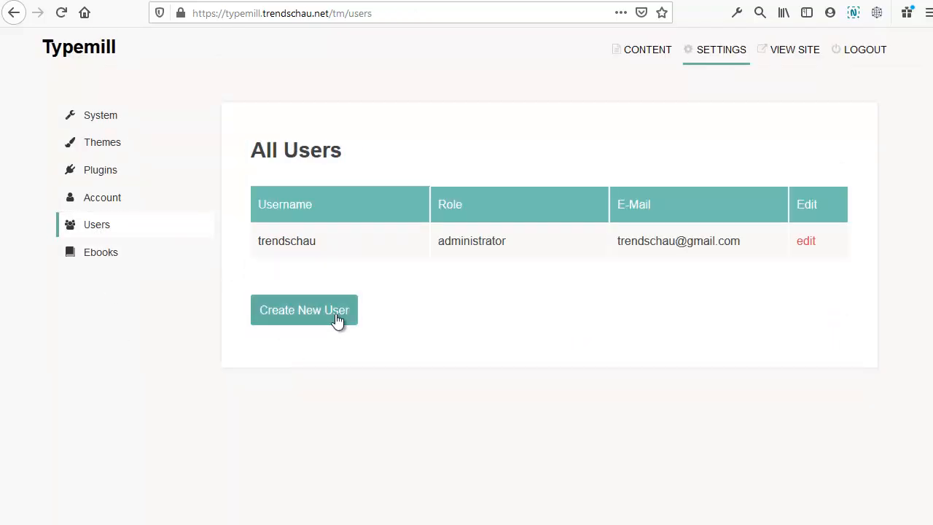
Step: Create user 'autor' with the author role, an e-mail address and a password
click(345, 227)
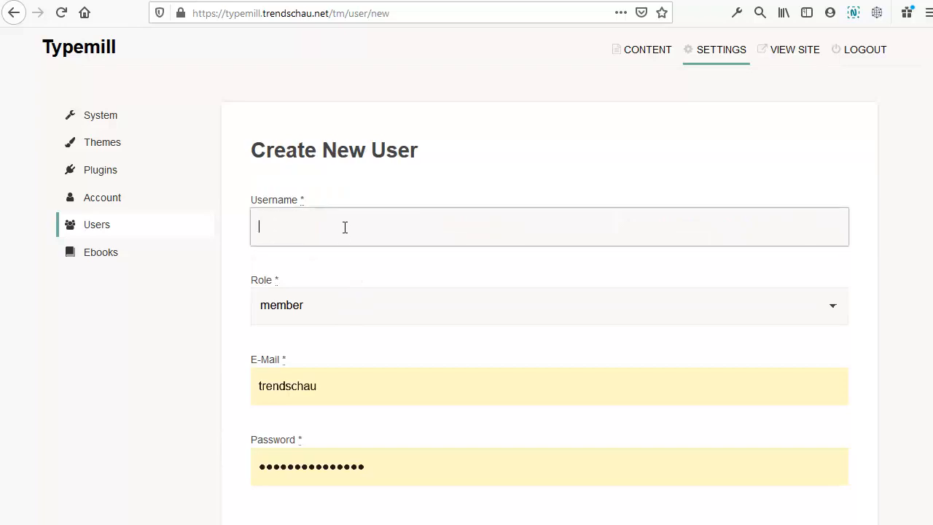
text(autor)
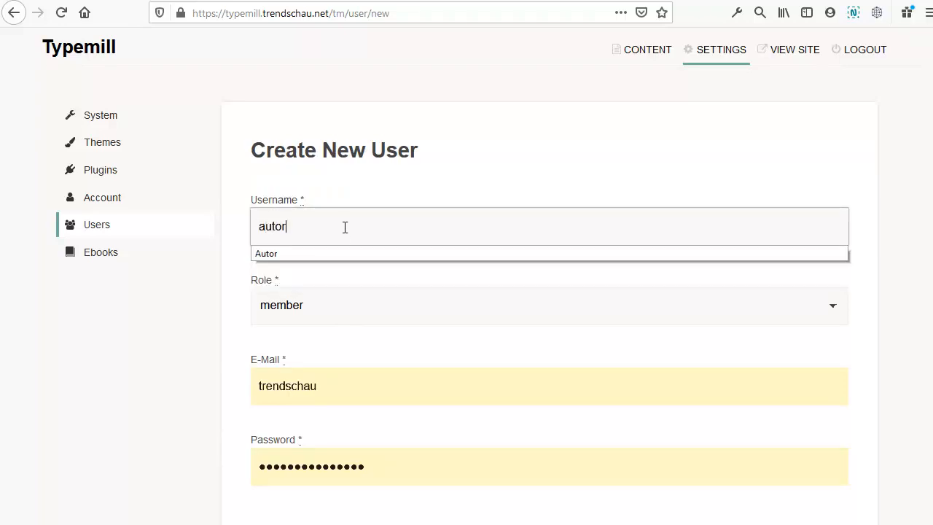
click(356, 310)
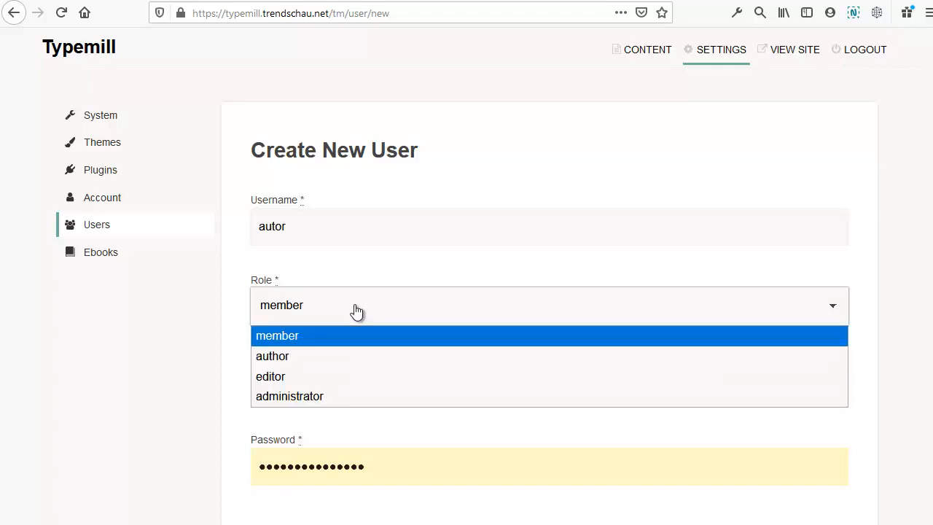
click(348, 355)
click(350, 387)
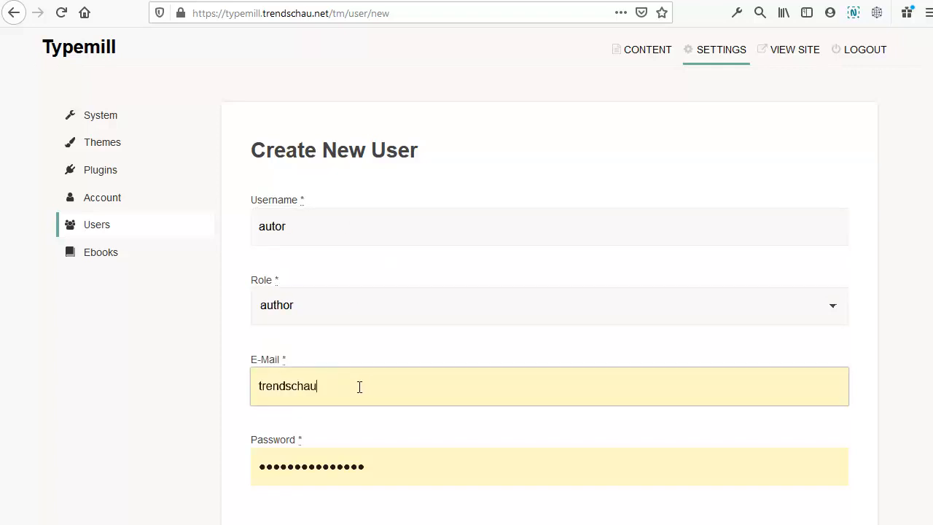
double_click(358, 387)
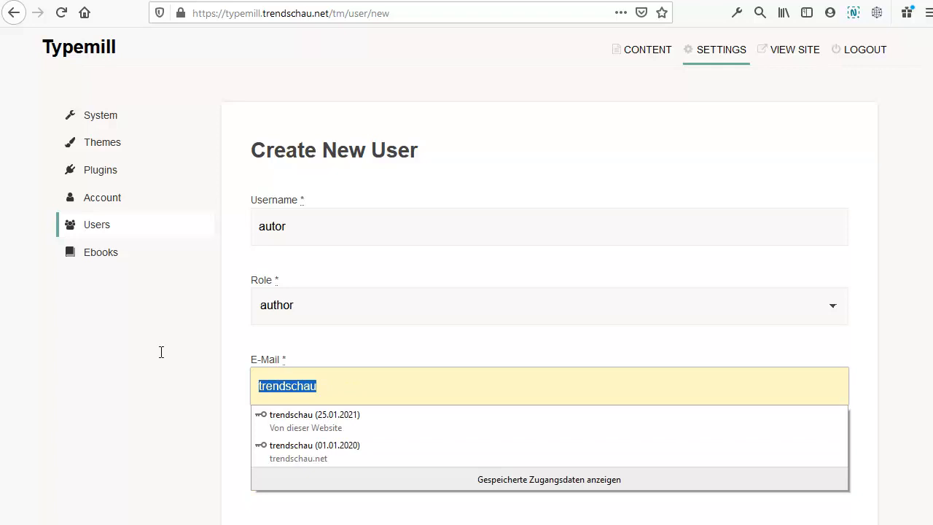
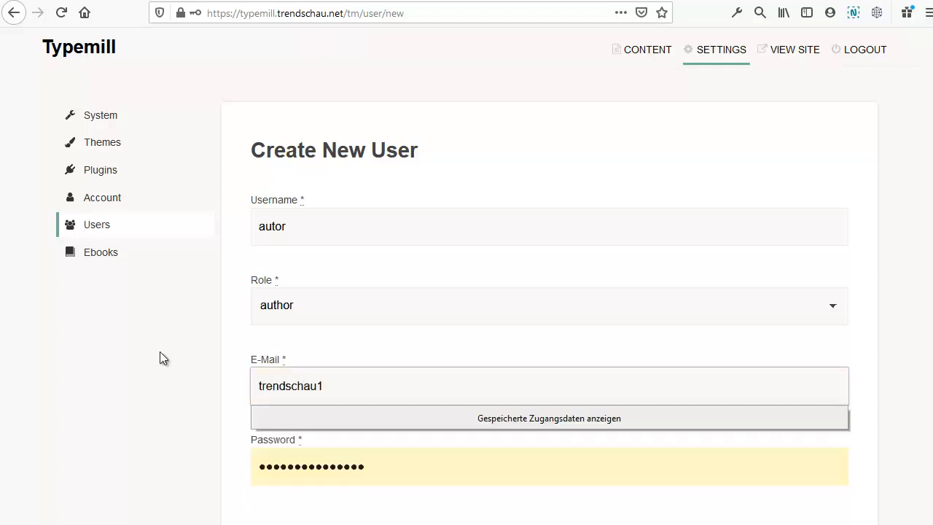
key(Tab)
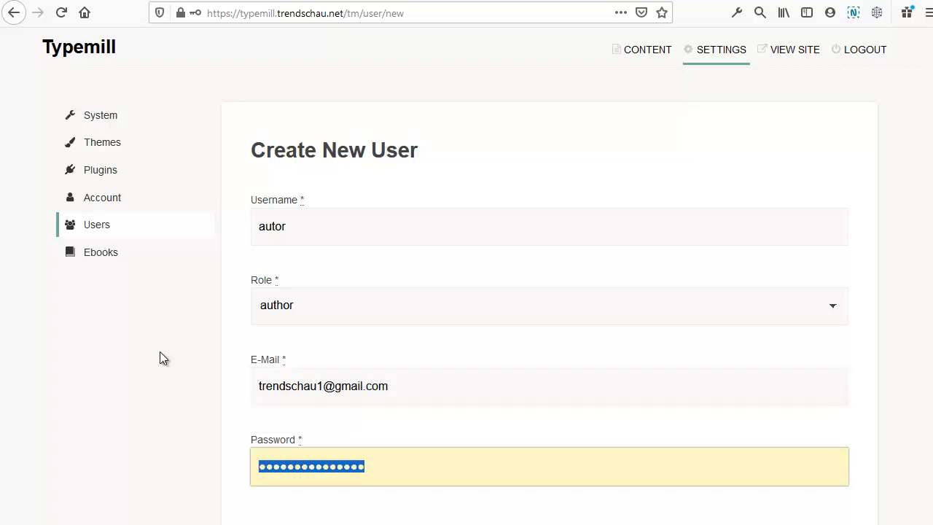
text(••••••••)
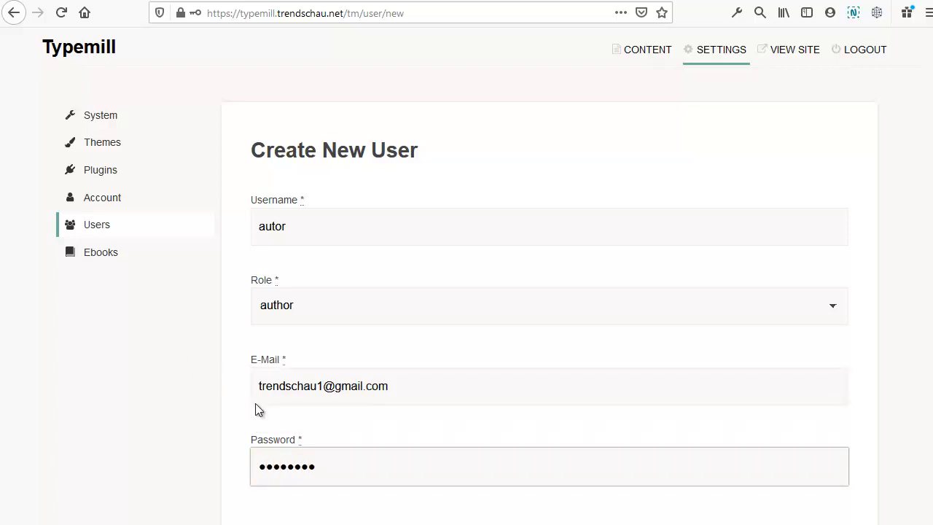
key(Return)
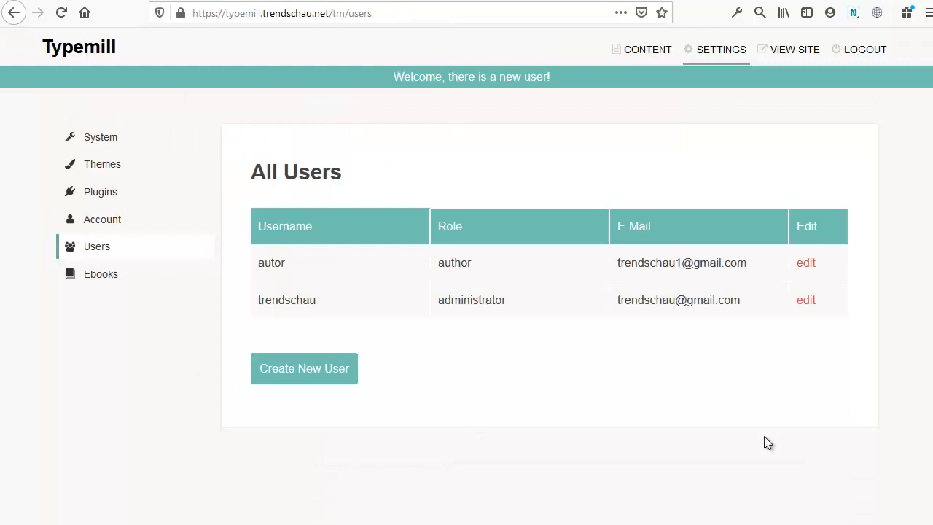
Step: Log out, sign in as autor, and open the Dokumentation page in the editor
click(865, 49)
double_click(434, 217)
text(autor)
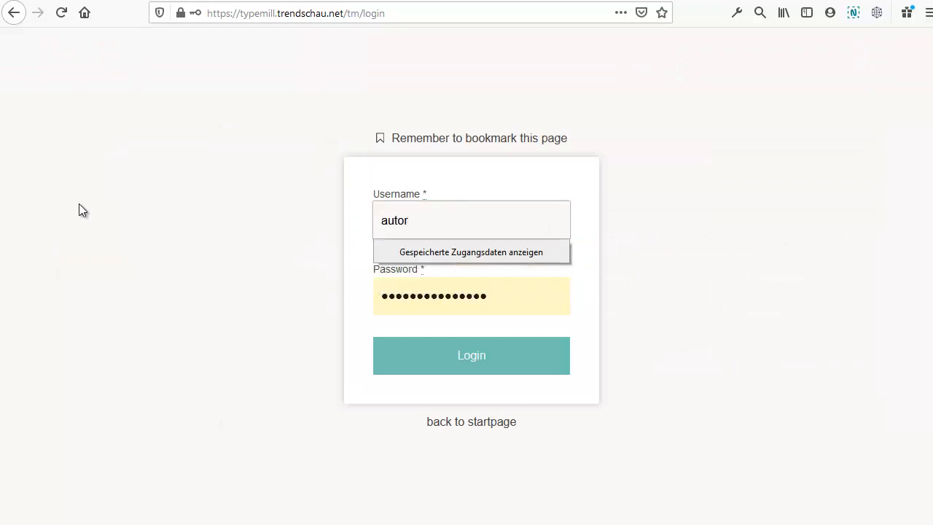
key(Tab)
text(autor123)
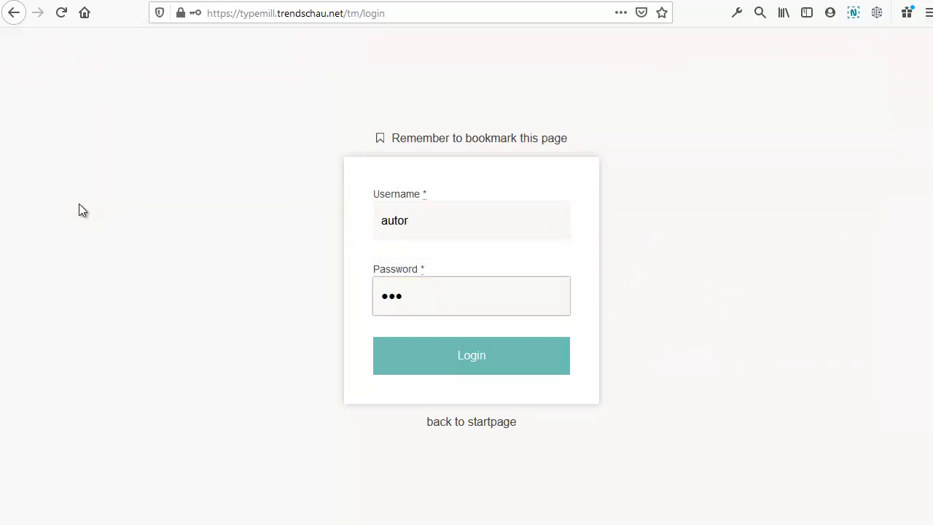
key(Return)
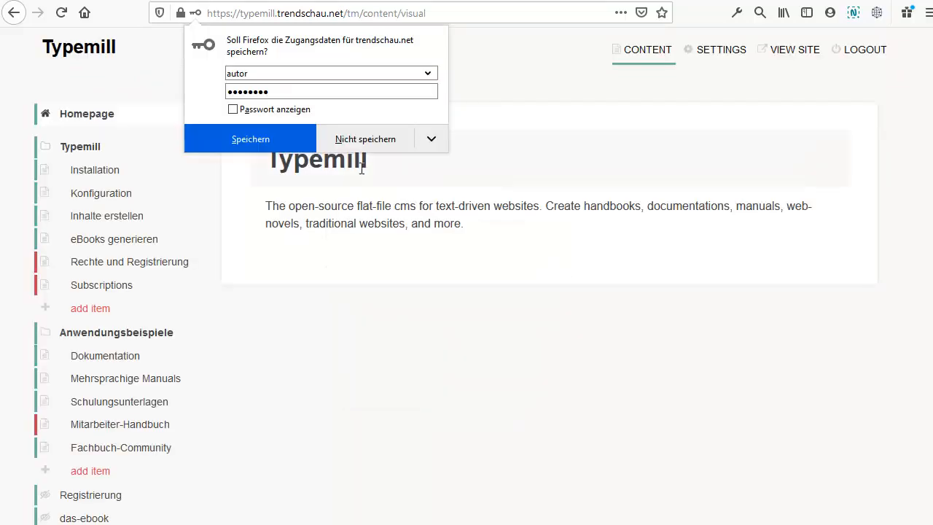
click(363, 141)
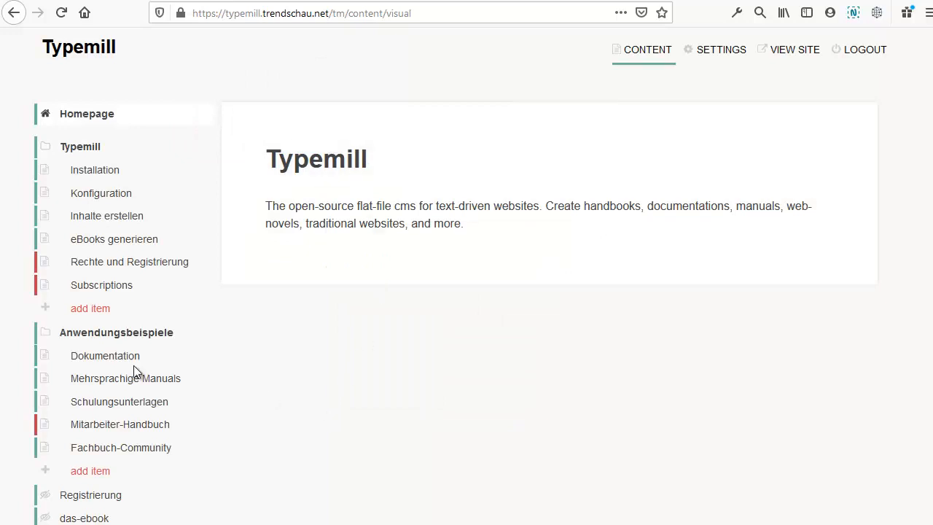
click(89, 360)
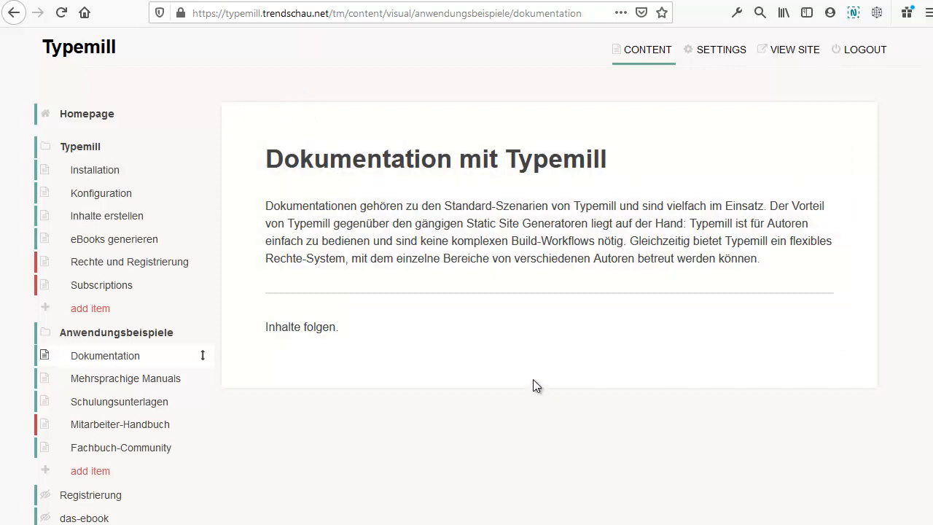
Step: Log back in as administrator and open the Dokumentation page
click(865, 51)
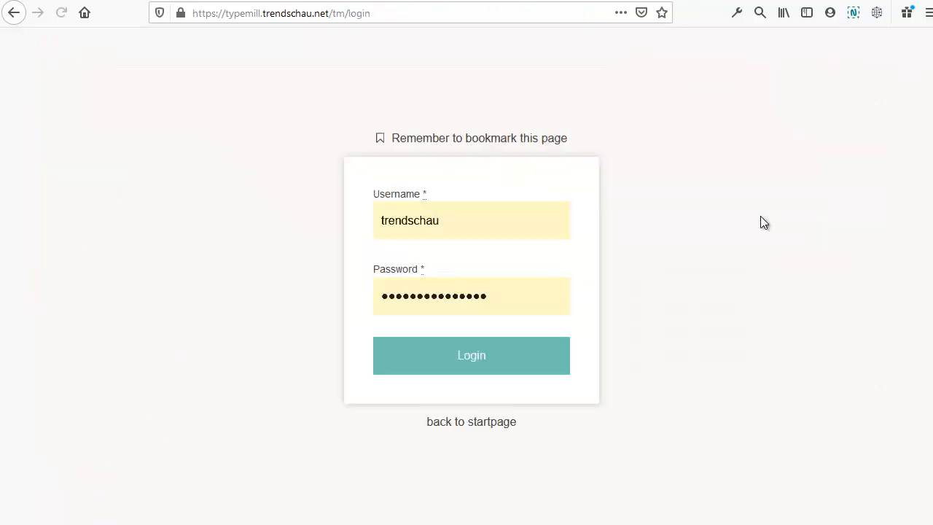
click(500, 369)
click(117, 359)
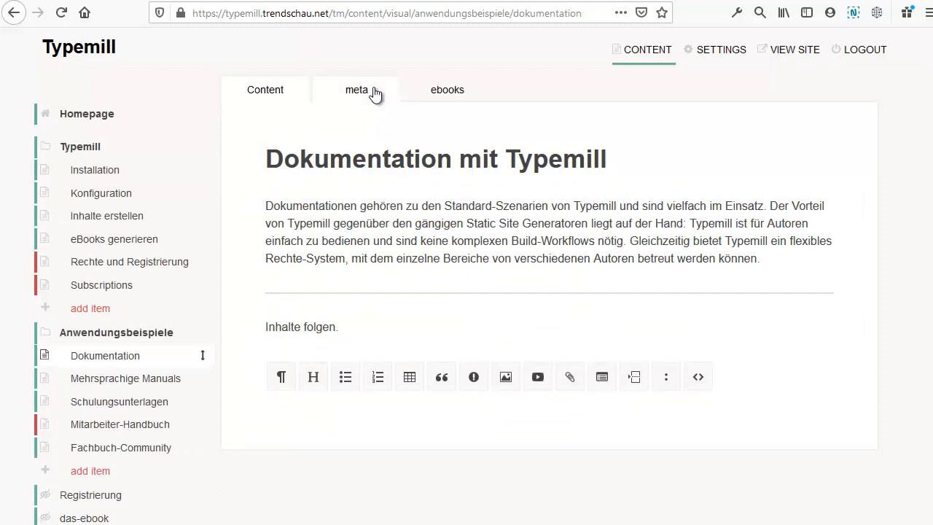
Step: Change the Dokumentation page owner to autor in its meta settings
click(373, 90)
scroll(393, 131, down, 8)
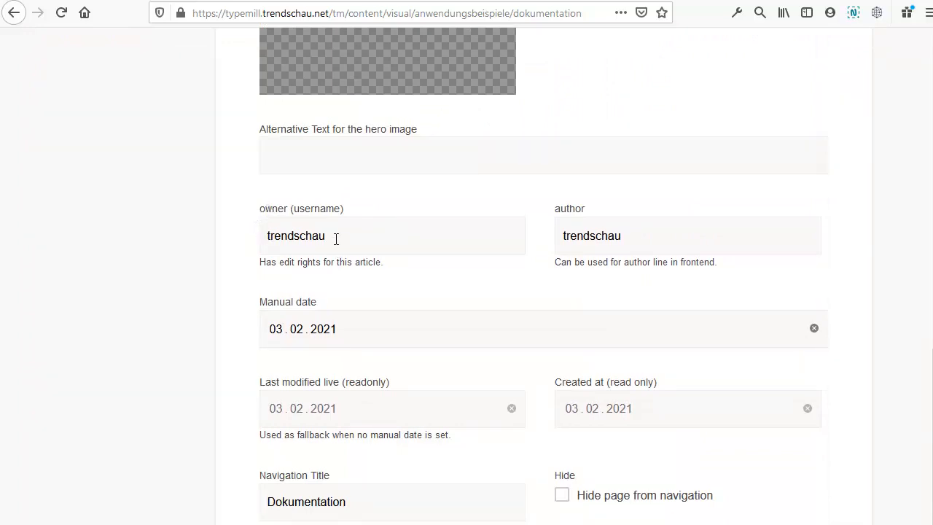
drag(336, 238, 214, 245)
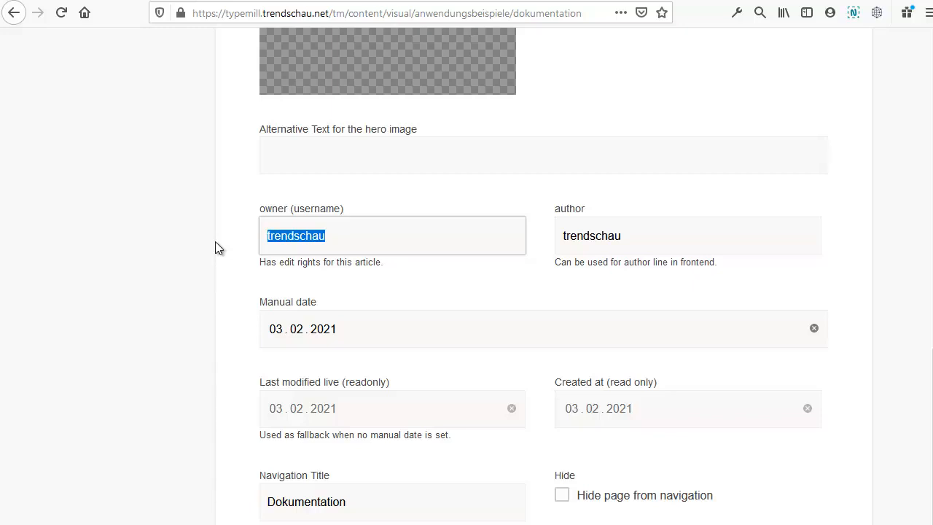
text(autor)
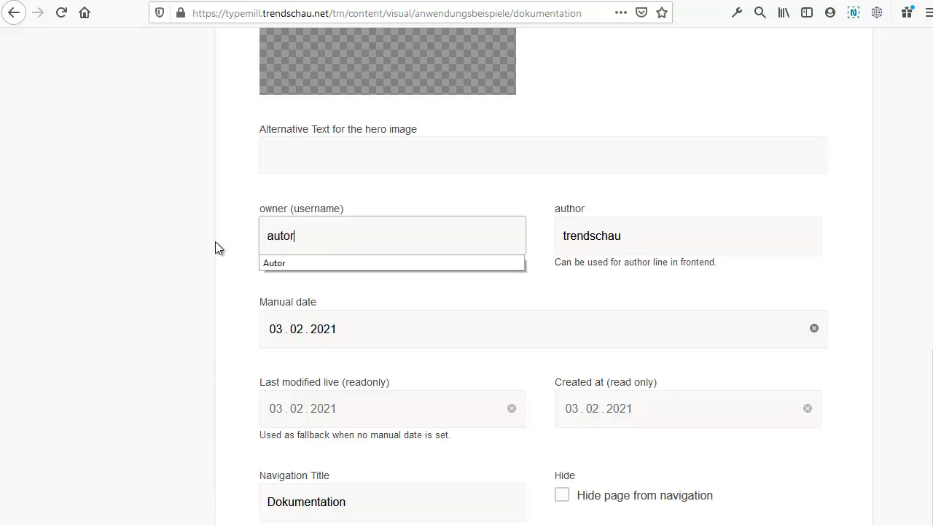
scroll(652, 404, down, 1)
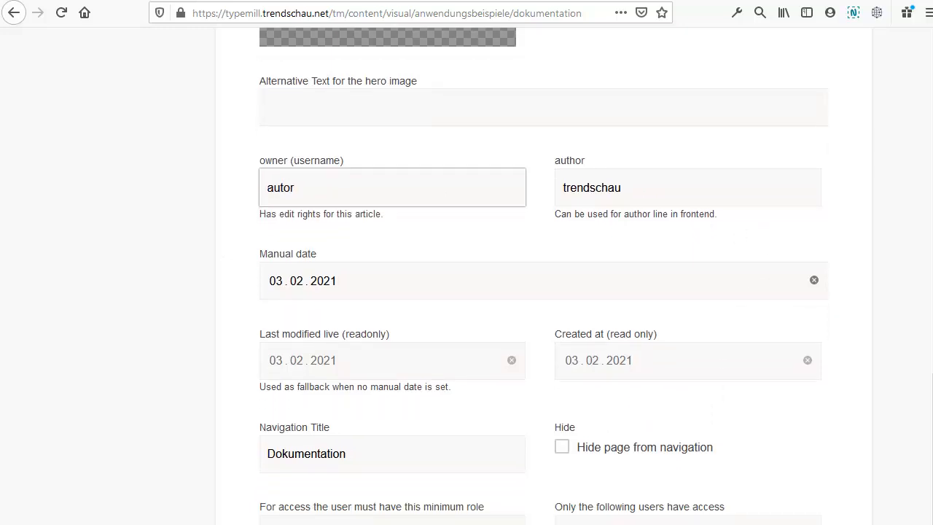
click(479, 317)
scroll(484, 313, up, 8)
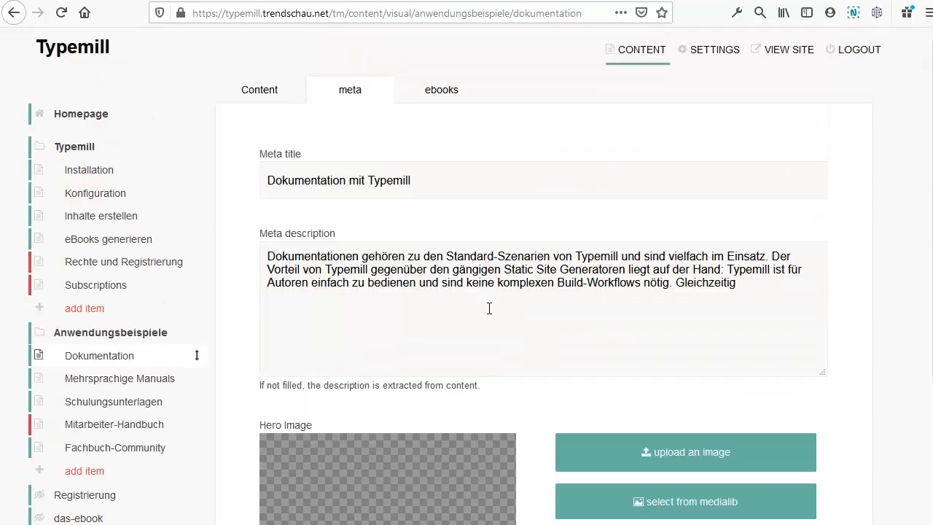
Step: Sign in as autor and open the Dokumentation page in the editor
click(855, 60)
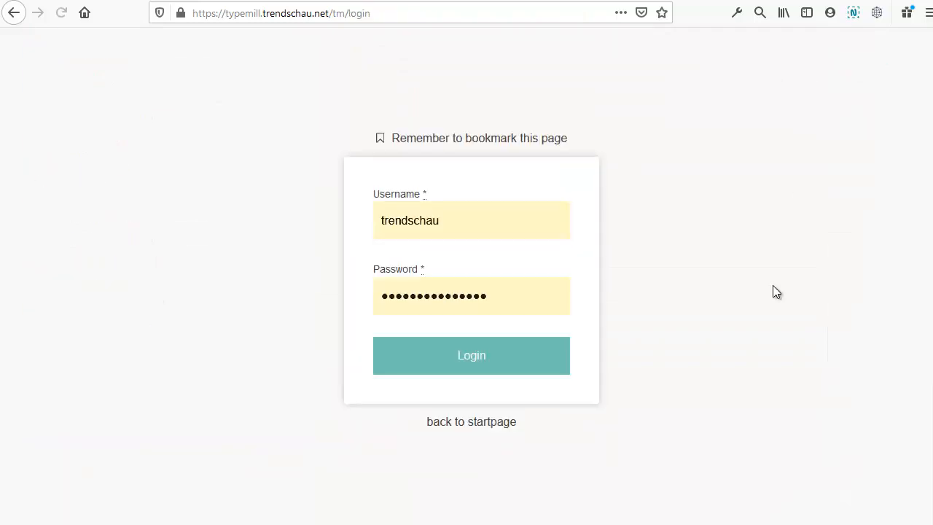
drag(471, 221, 82, 194)
text(aut)
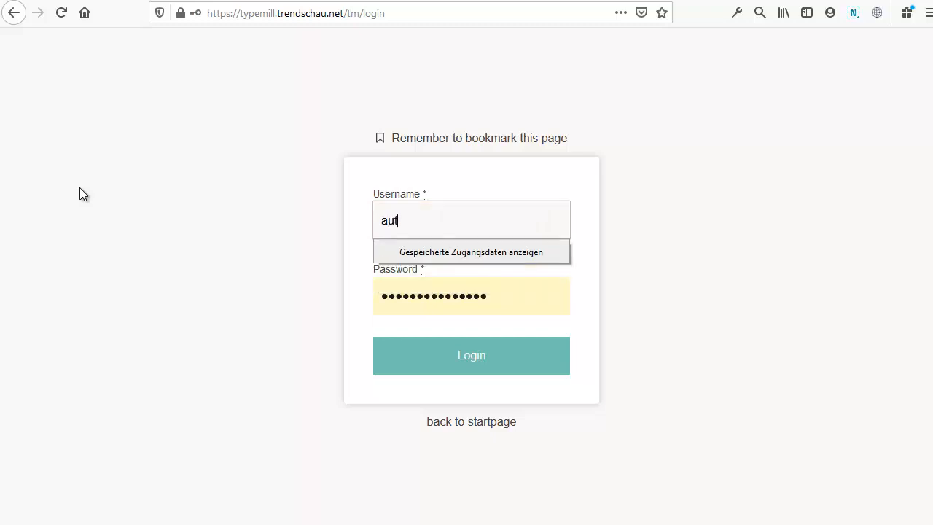
text(or)
key(Tab)
text(*********)
click(500, 371)
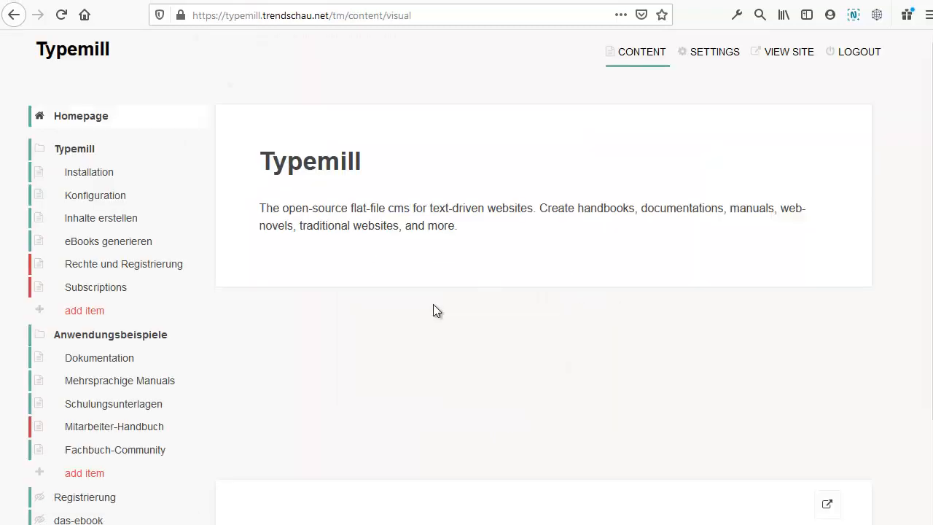
click(108, 358)
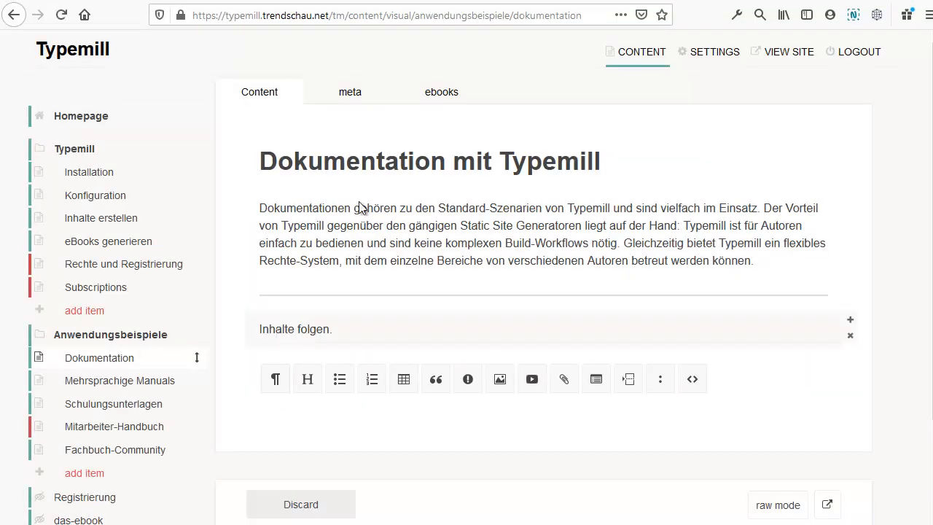
Step: Try editing the title and 'Inhalte folgen.' paragraph, then log out to the start page
click(399, 226)
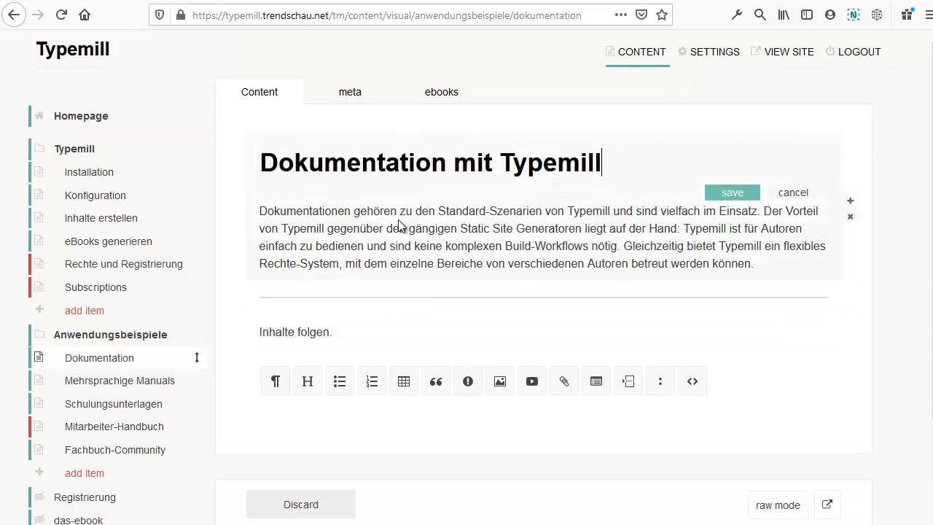
click(335, 326)
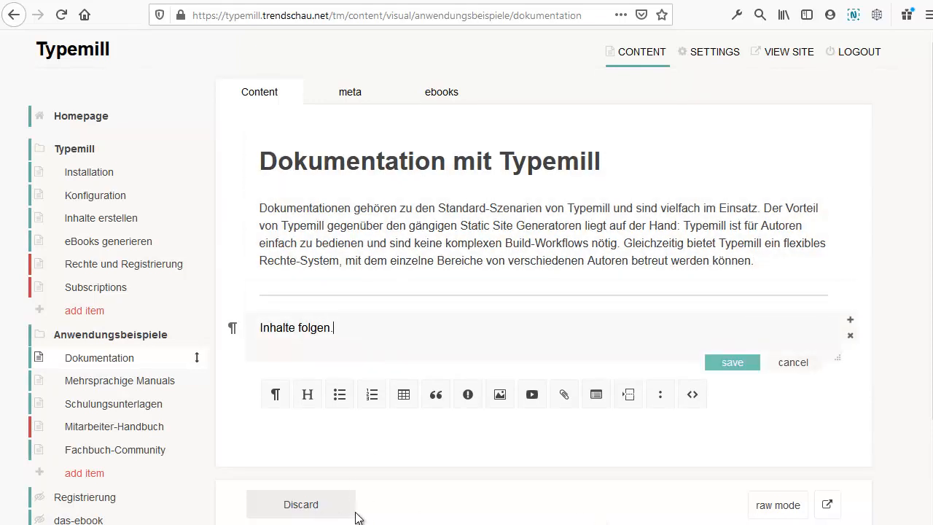
click(591, 456)
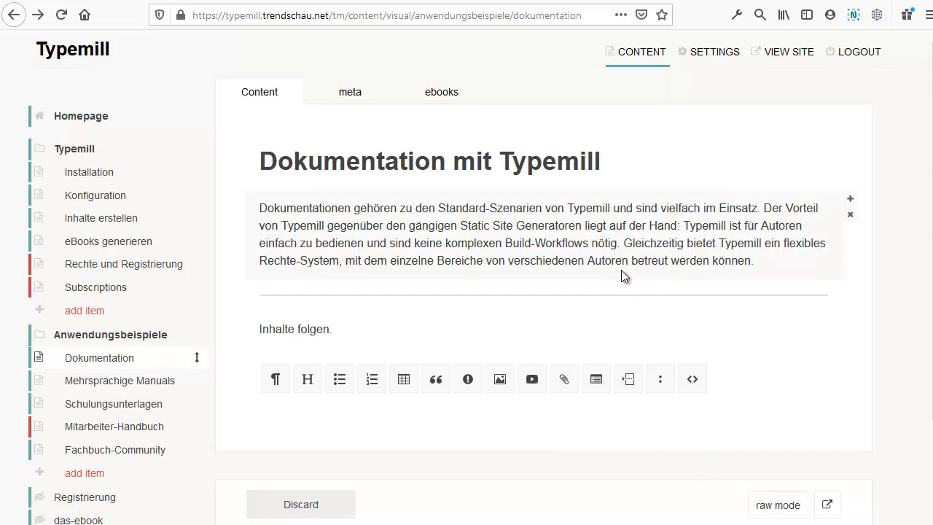
click(860, 65)
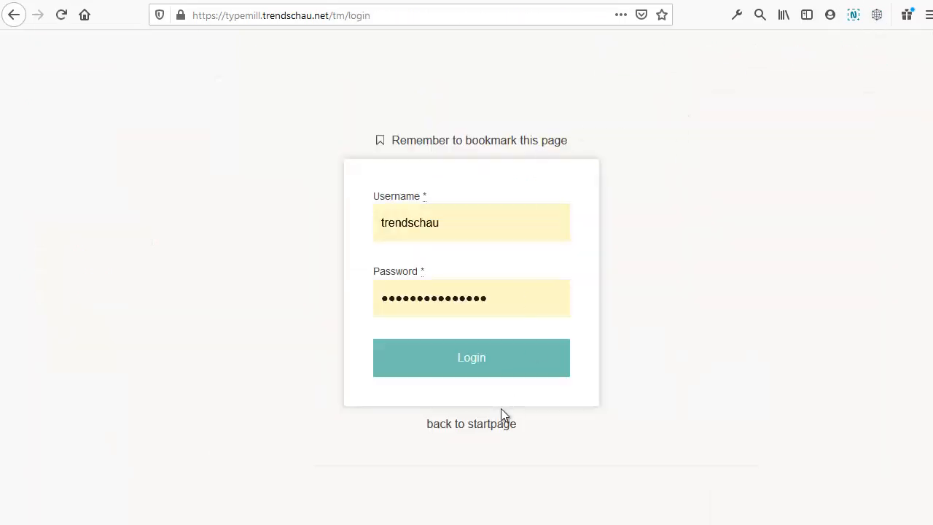
click(487, 427)
scroll(558, 288, down, 15)
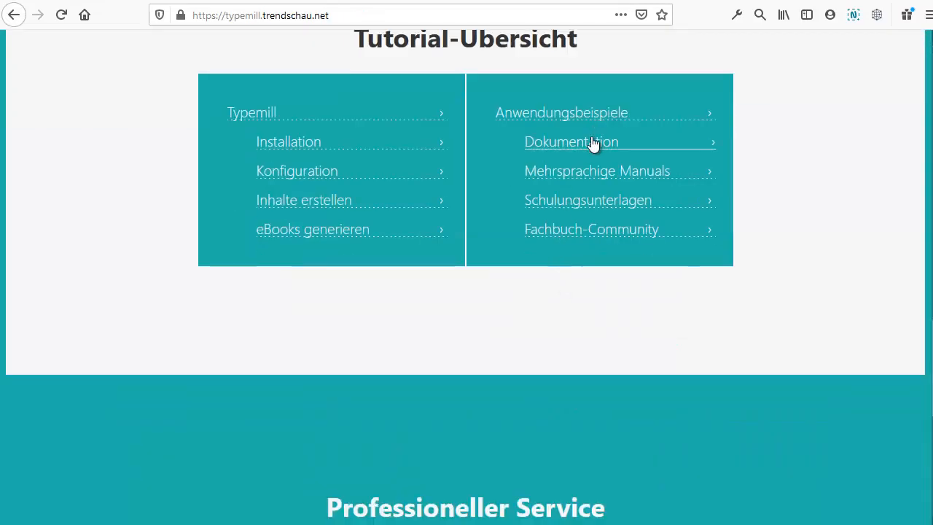
Step: View the public Dokumentation page's demo-user notice, then load /tm/login
click(594, 143)
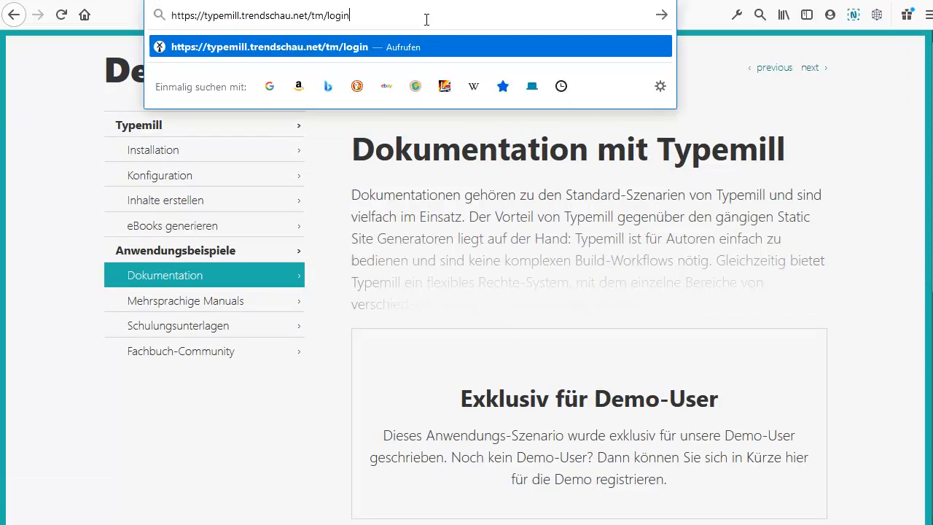
click(427, 20)
key(Return)
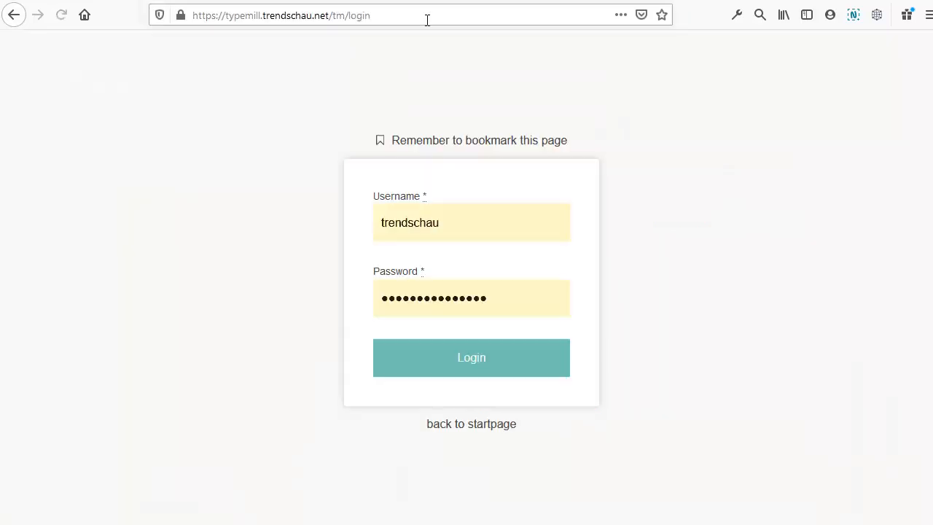
drag(445, 222, 245, 225)
text(tor)
key(Tab)
text(********)
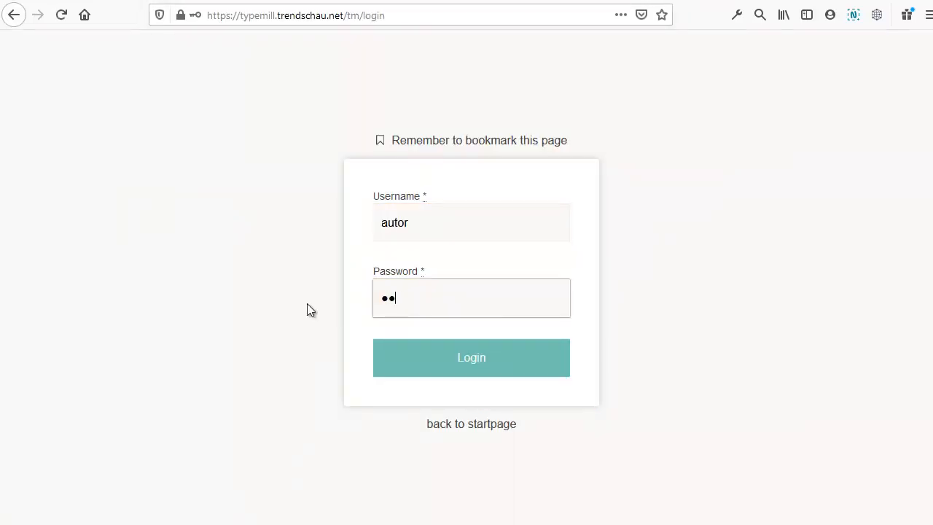
click(382, 363)
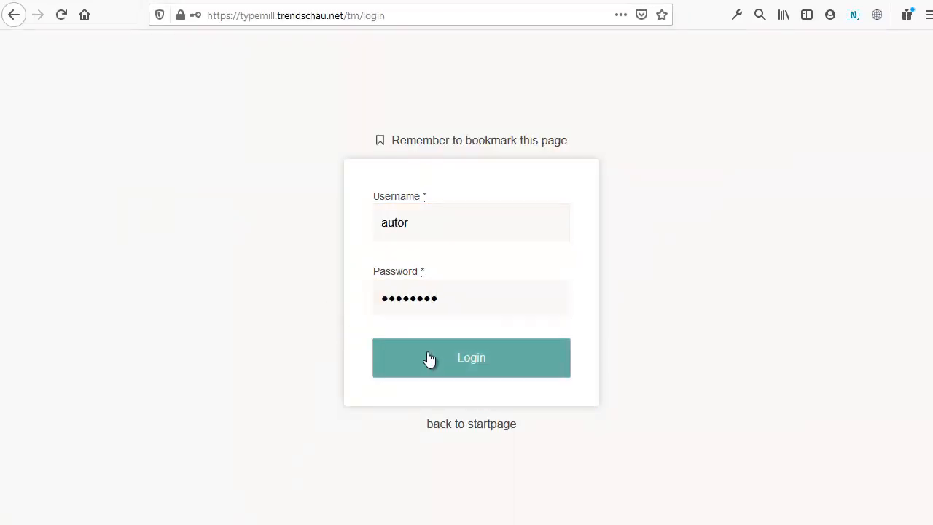
click(792, 116)
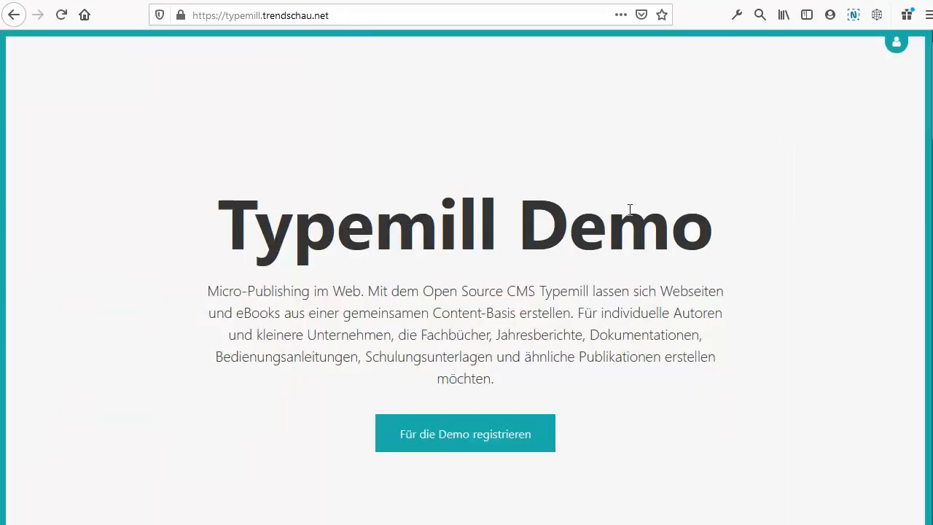
scroll(628, 210, down, 15)
scroll(634, 214, up, 2)
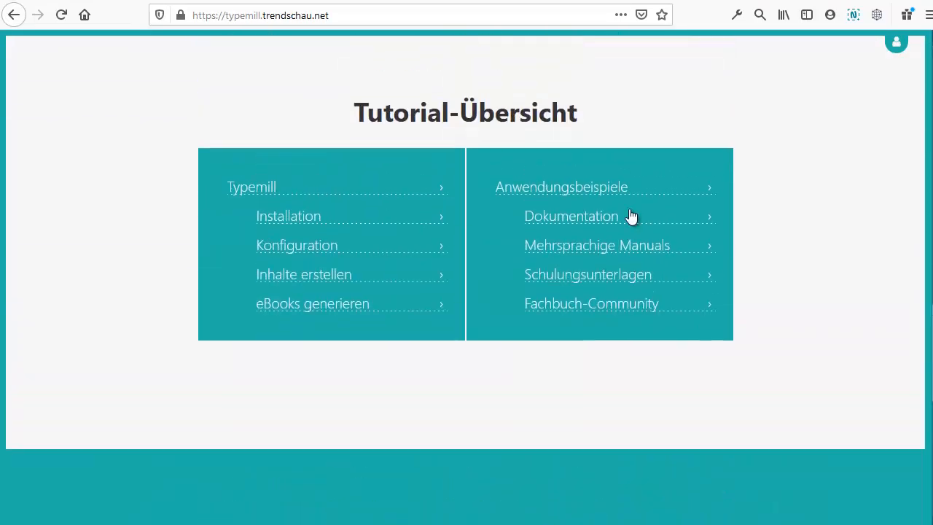
click(633, 216)
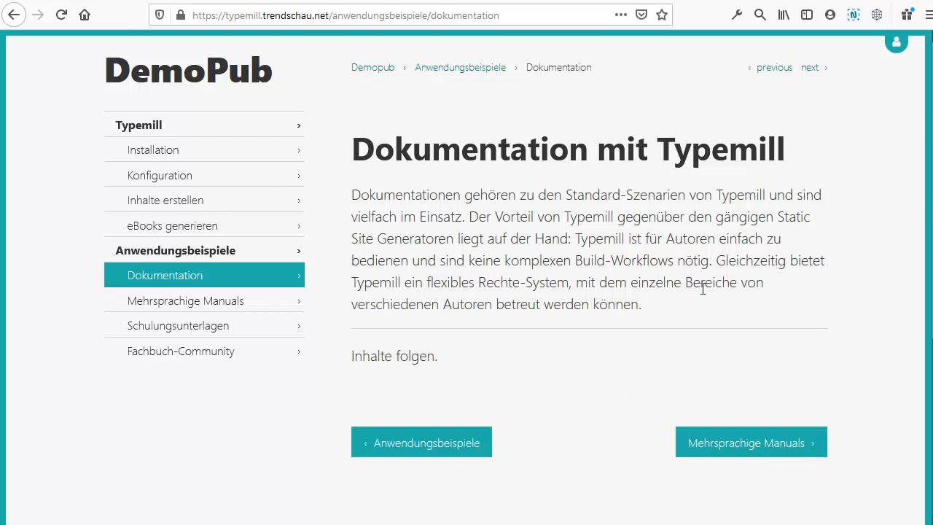
click(898, 41)
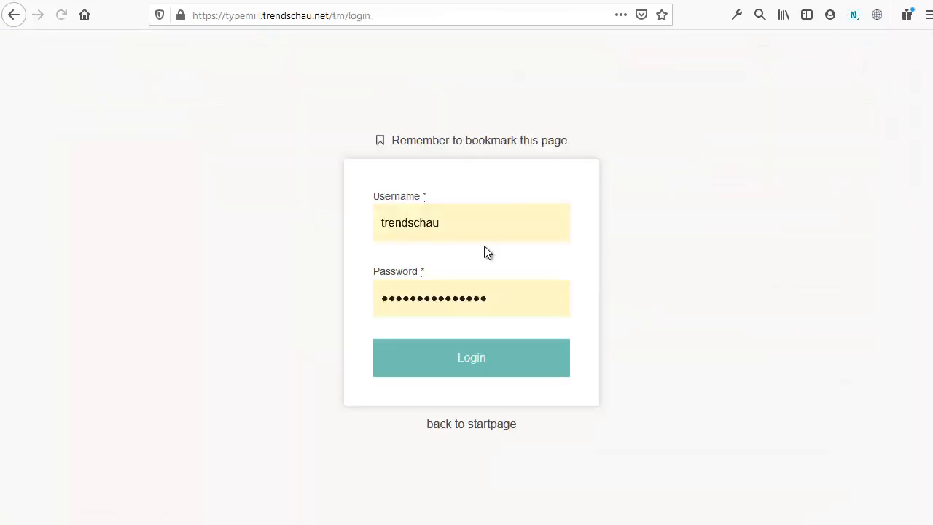
Step: Log in as admin and open the Dokumentation page's meta settings
click(493, 371)
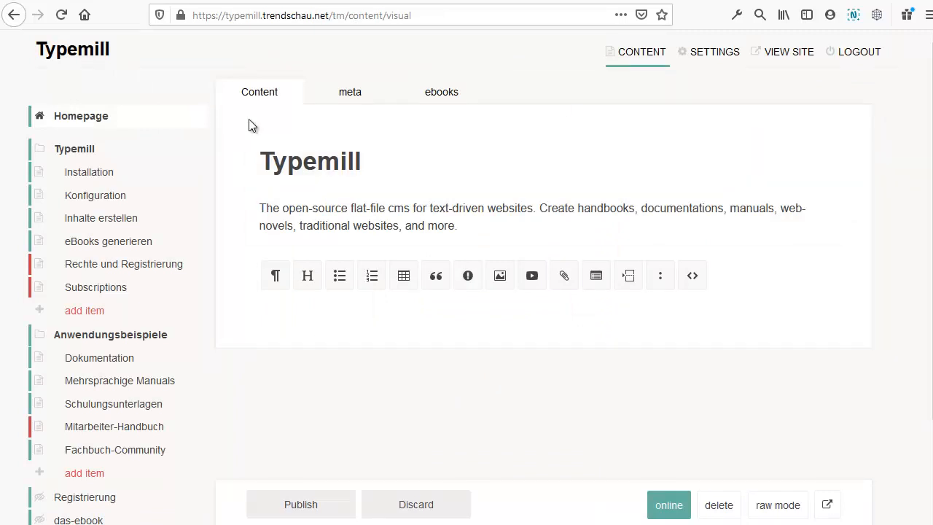
click(121, 359)
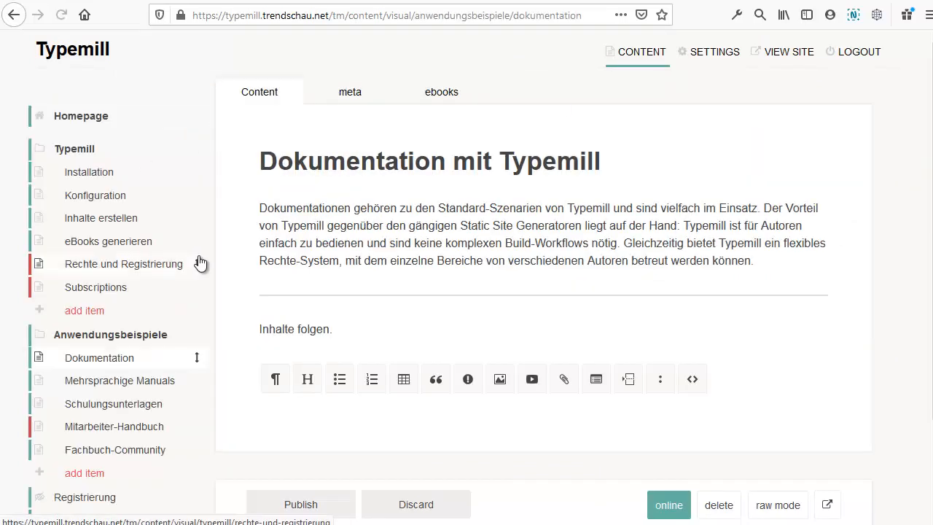
click(373, 102)
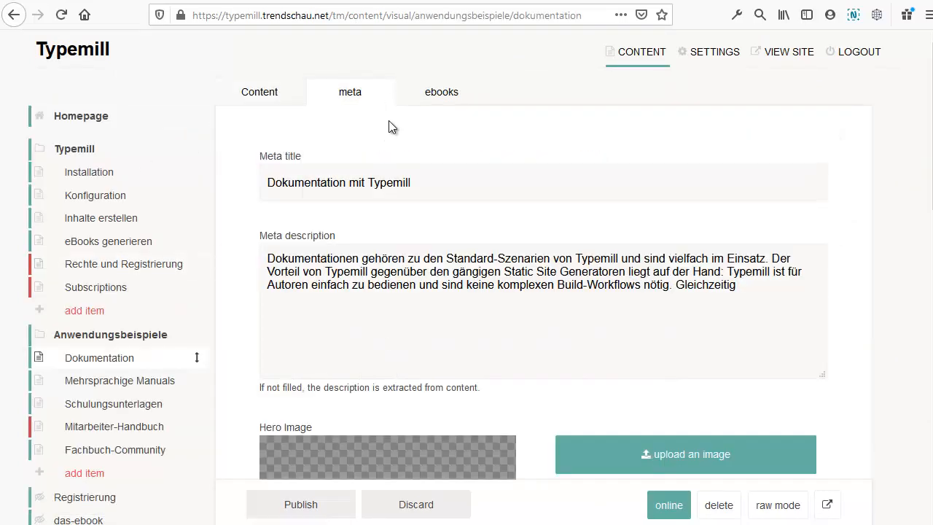
scroll(484, 202, down, 10)
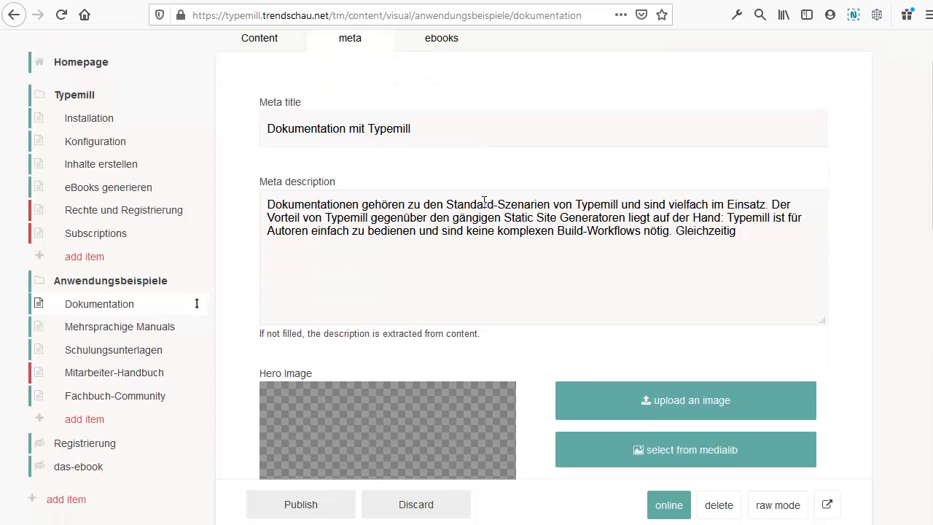
scroll(483, 202, down, 1)
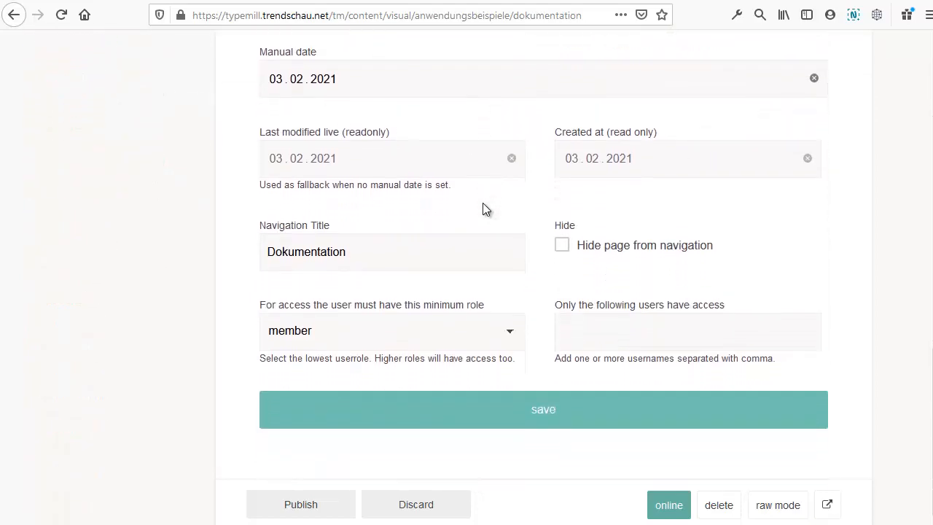
Step: Keep minimum role member and restrict access to the admin account and autor
click(402, 342)
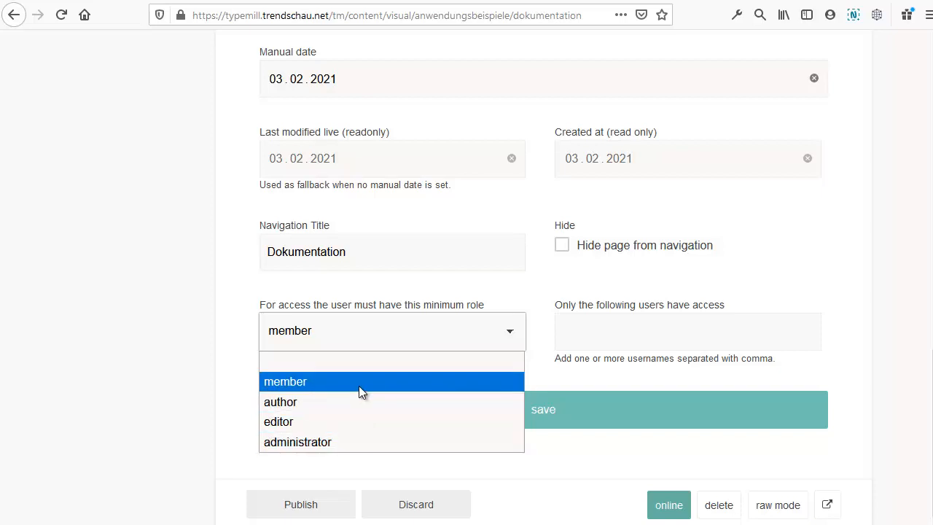
click(478, 297)
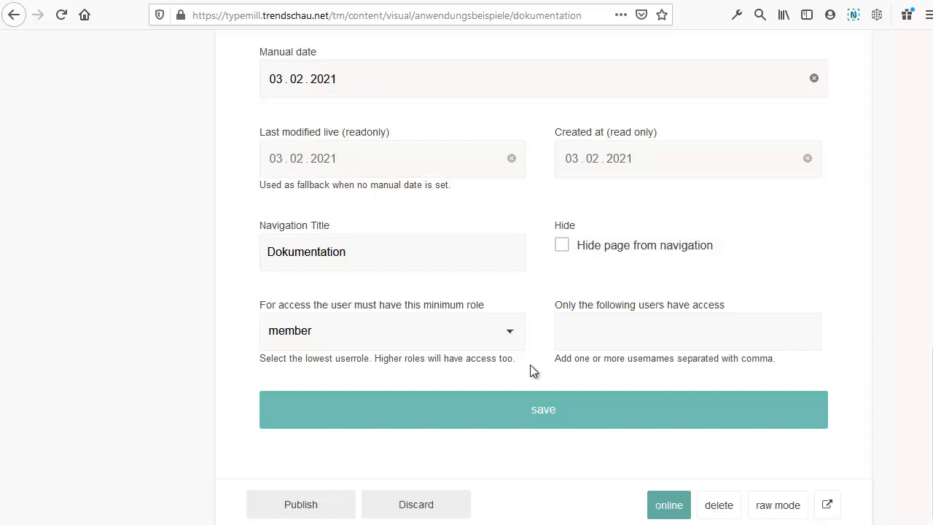
click(591, 337)
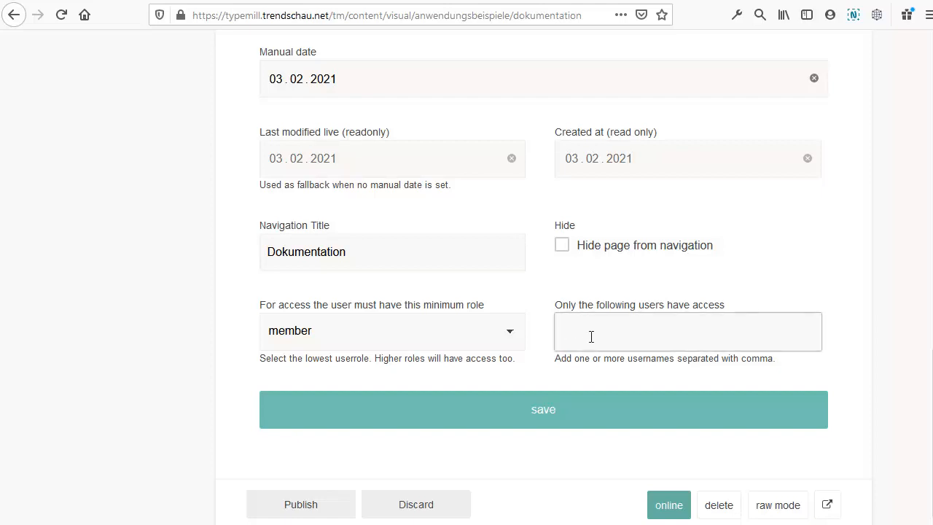
text(trendschau,autor)
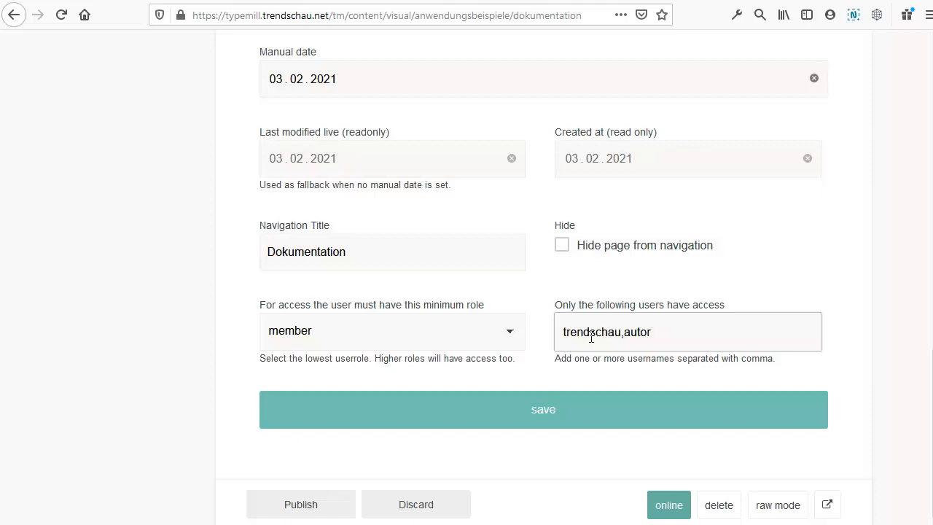
click(544, 367)
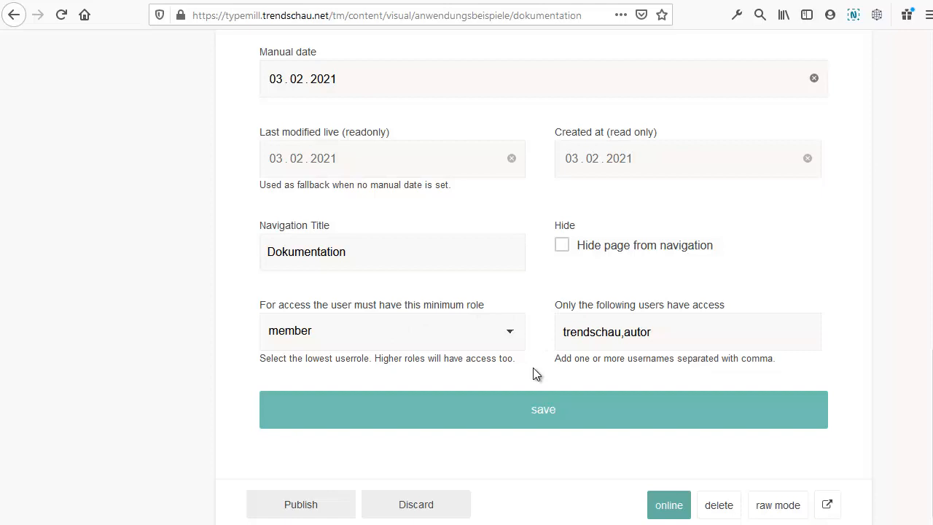
scroll(533, 368, up, 10)
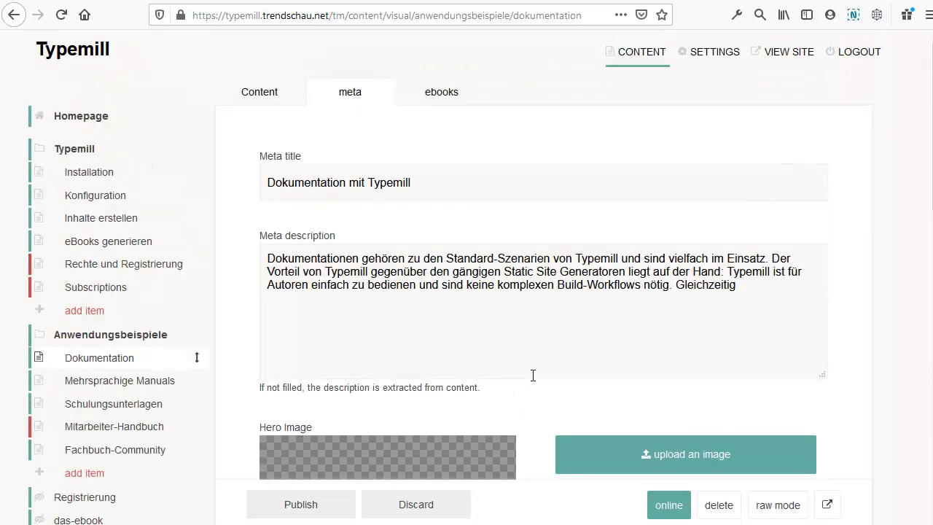
Step: Review the Access Control page-restriction settings, then reopen the Dokumentation page
click(732, 52)
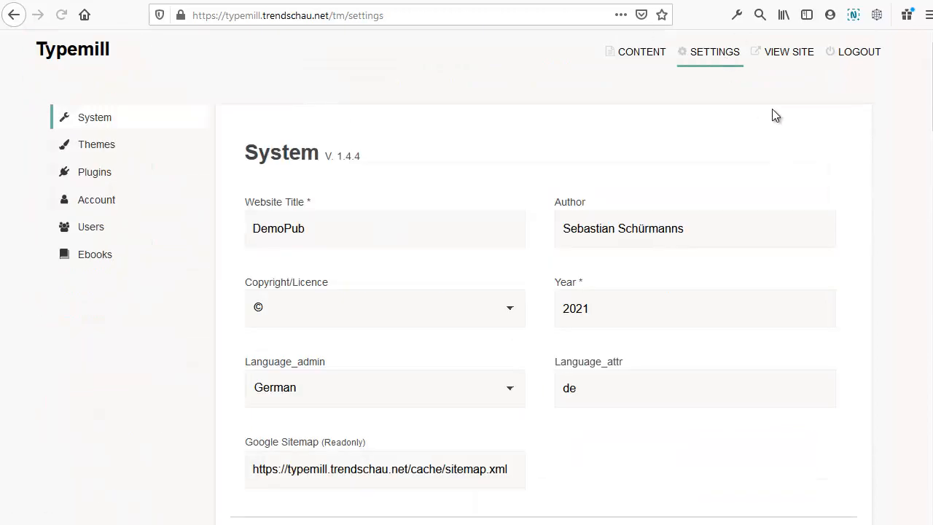
scroll(769, 103, down, 8)
scroll(769, 102, down, 10)
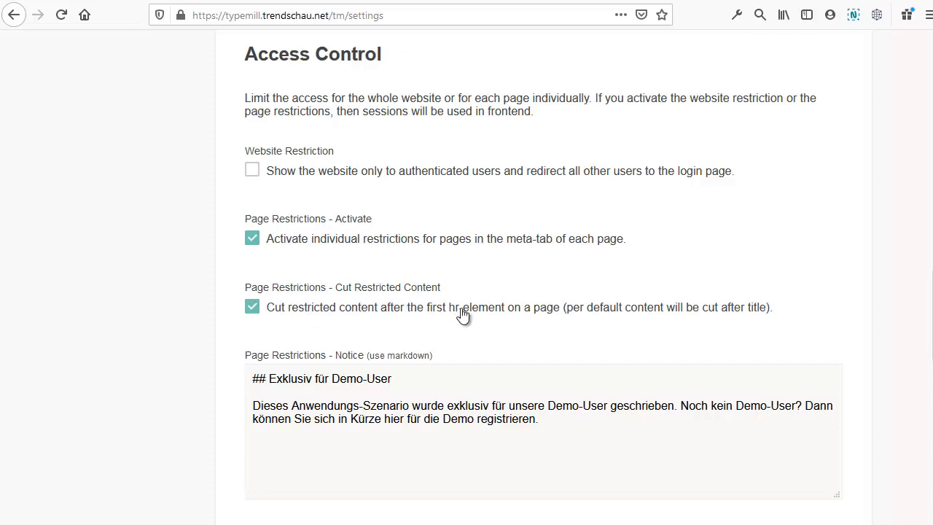
scroll(462, 313, up, 15)
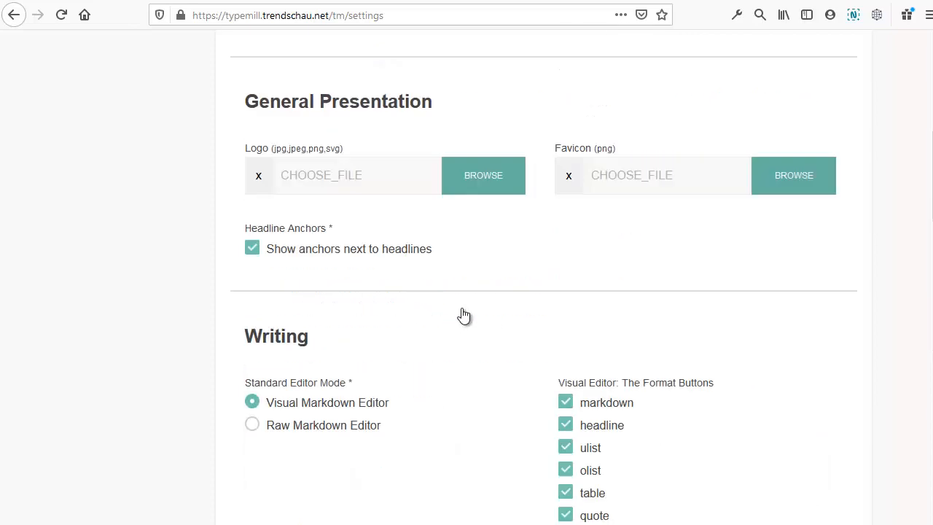
click(647, 57)
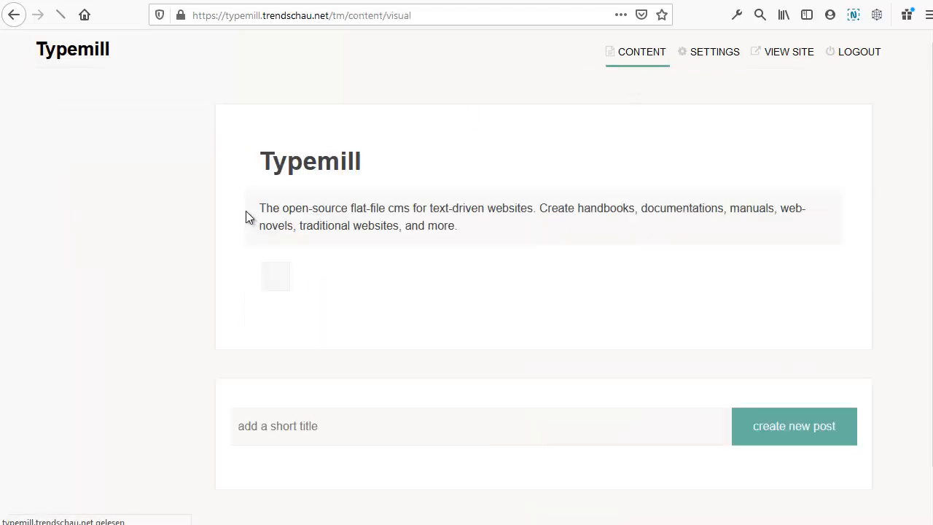
click(120, 366)
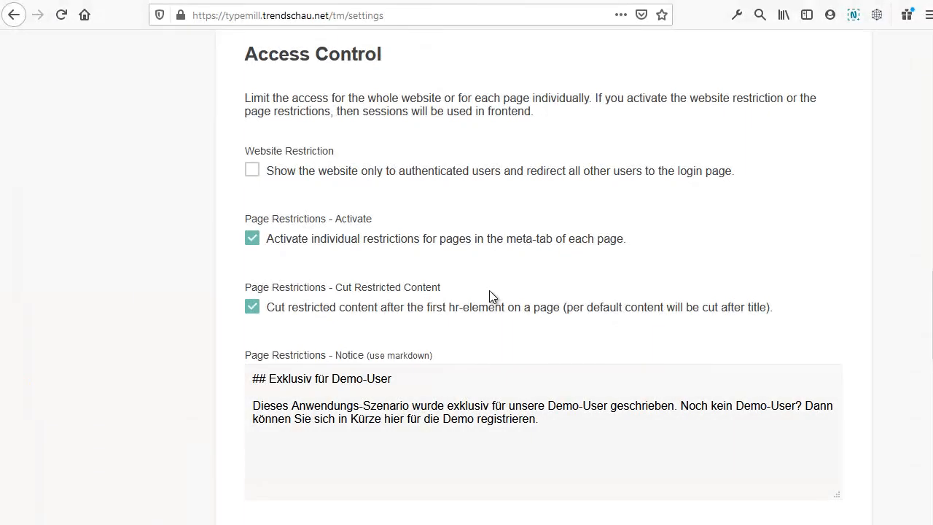
drag(254, 378, 544, 430)
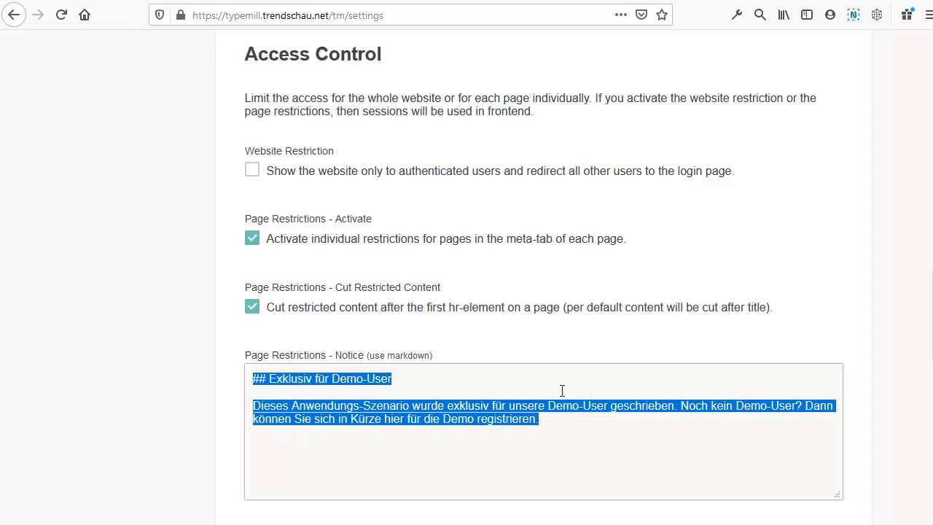
click(551, 425)
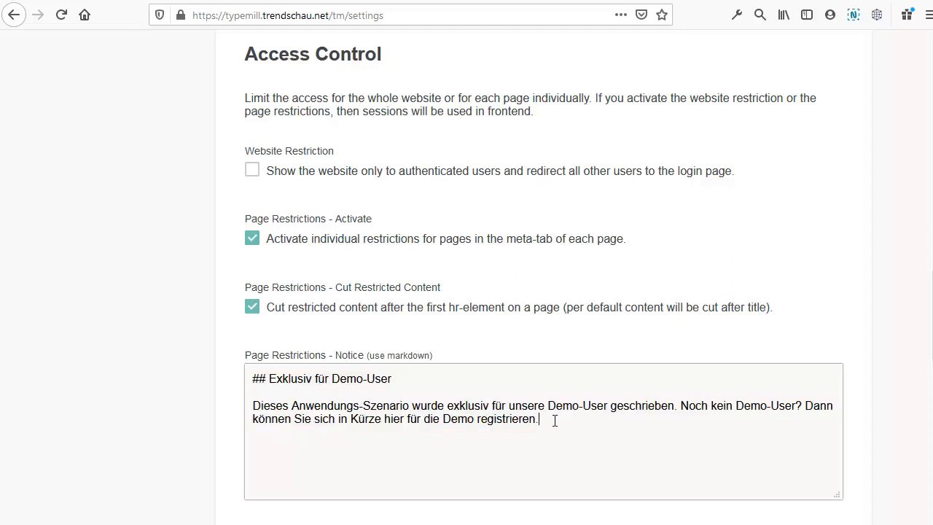
scroll(554, 413, down, 2)
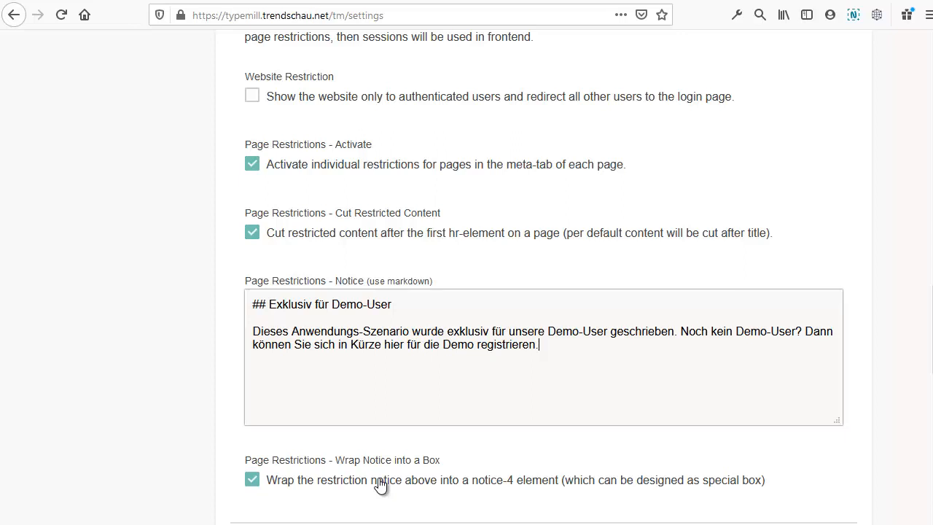
click(490, 461)
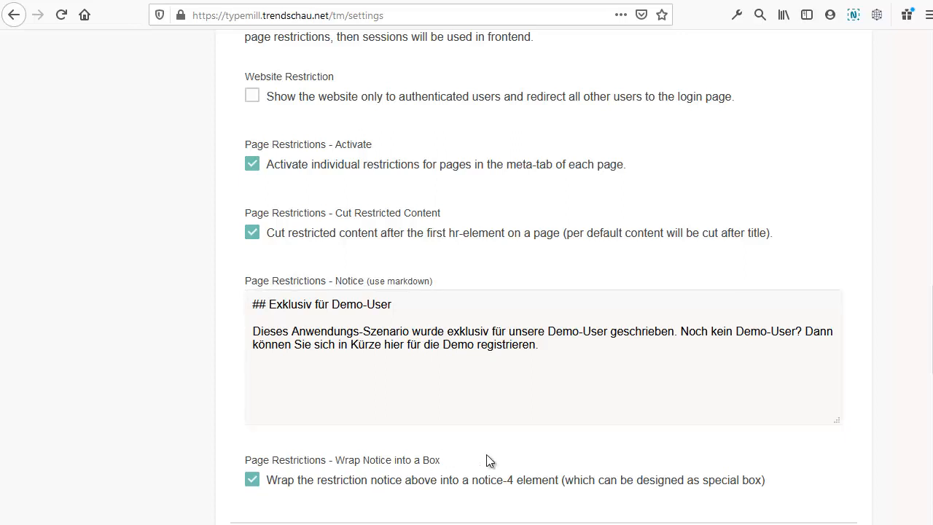
click(302, 102)
Step: Highlight 'Schulungsunterlagen' and open the Dokumentation page to see its members-only notice
scroll(608, 372, up, 20)
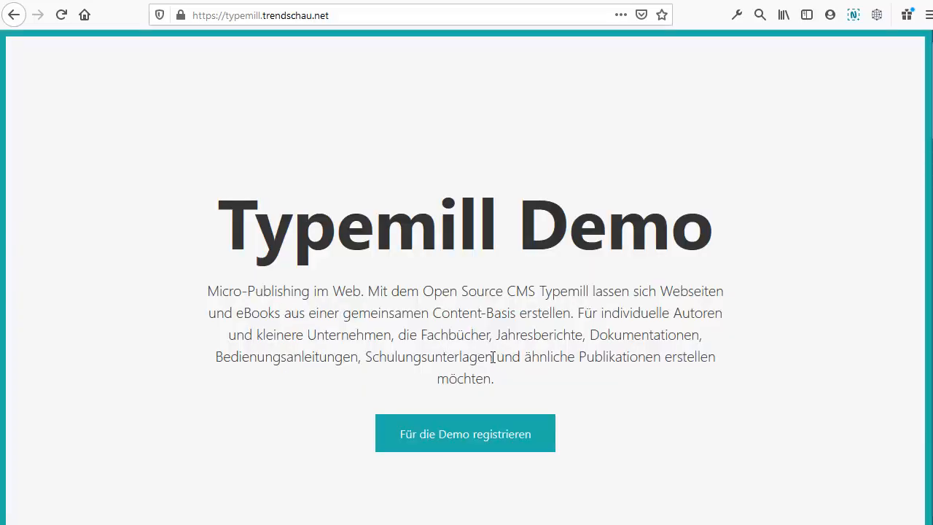
drag(493, 356, 364, 357)
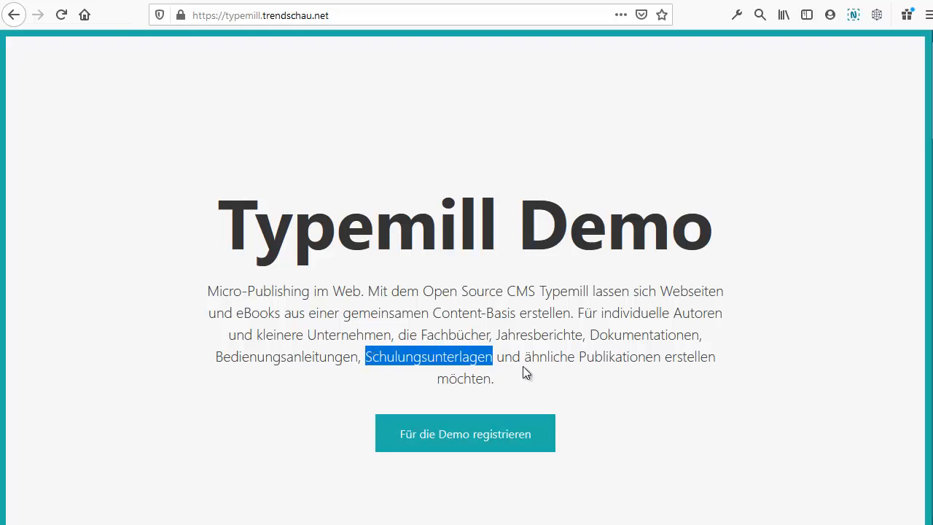
scroll(555, 341, down, 15)
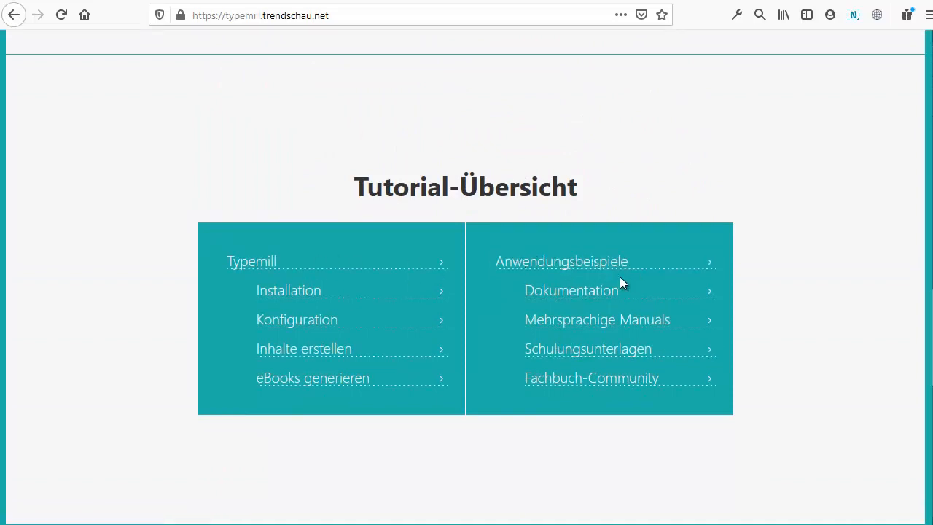
click(598, 295)
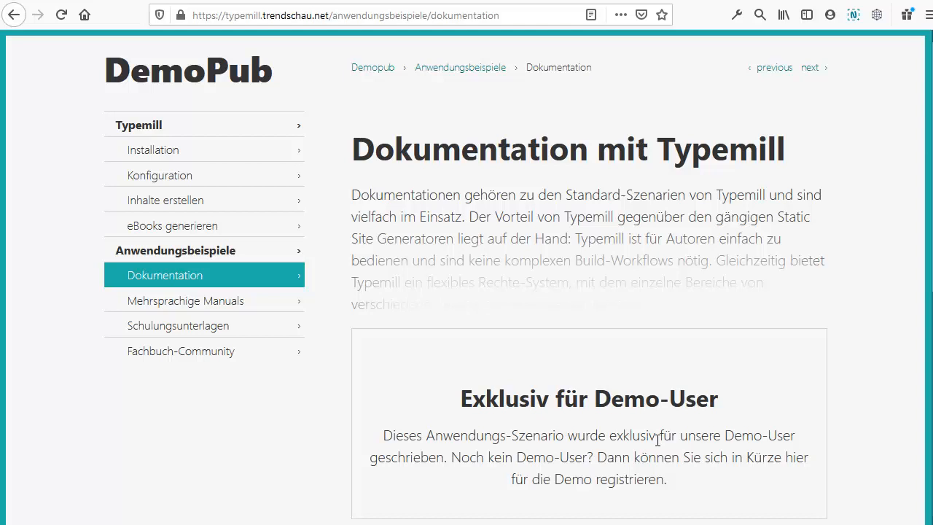
Step: Return to the homepage, highlight 'Bedienungsanleitungen' and 'Fachbücher', then clear the highlight
click(246, 79)
drag(359, 356, 205, 358)
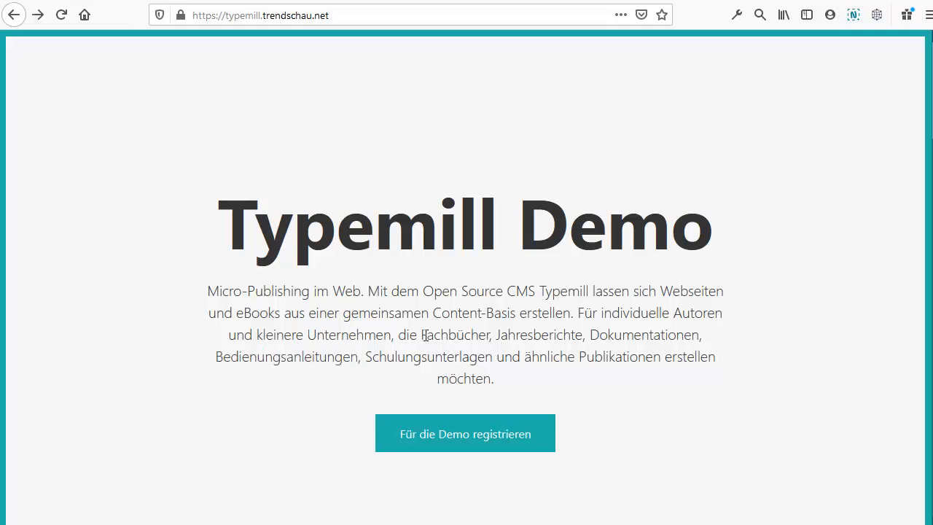
drag(421, 333, 478, 333)
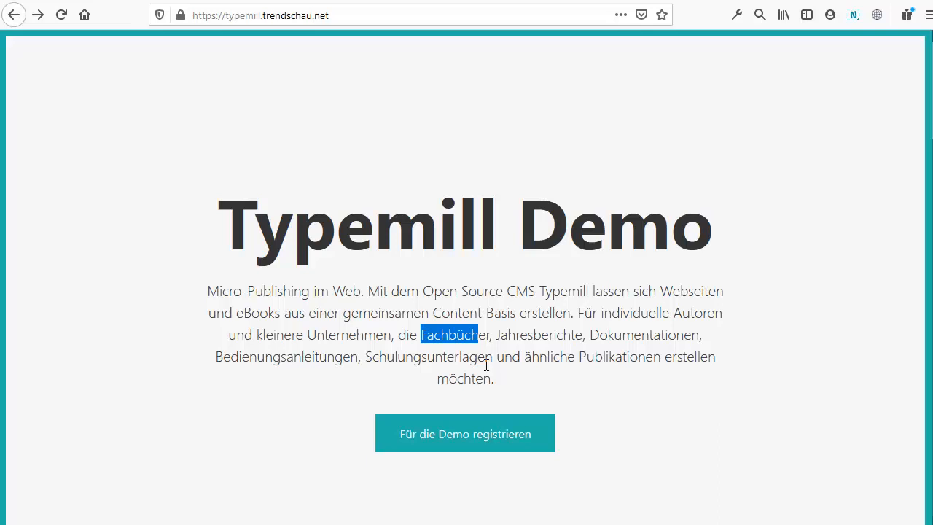
click(486, 365)
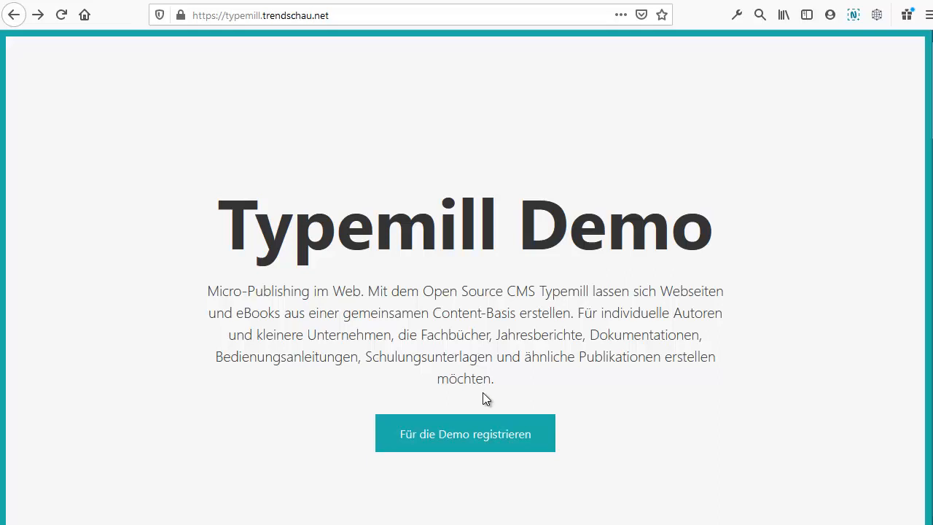
Step: Register a demo member with a username, e-mail and password, then switch to the mail client
click(484, 440)
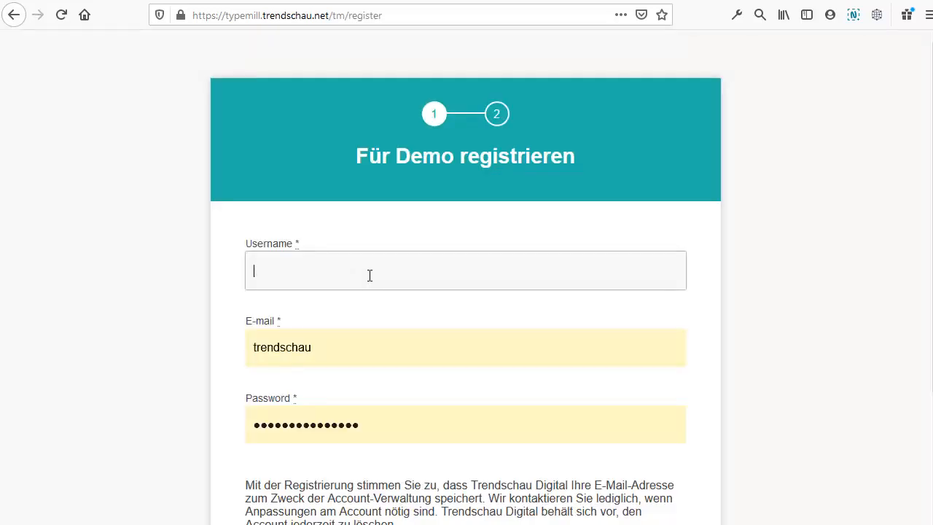
click(370, 276)
text(schuermann)
text(s)
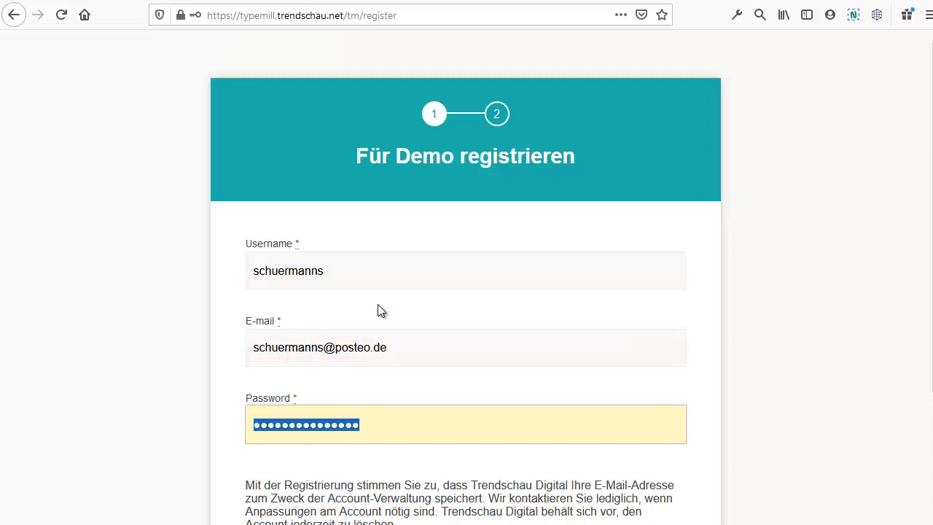
text(s•••••••)
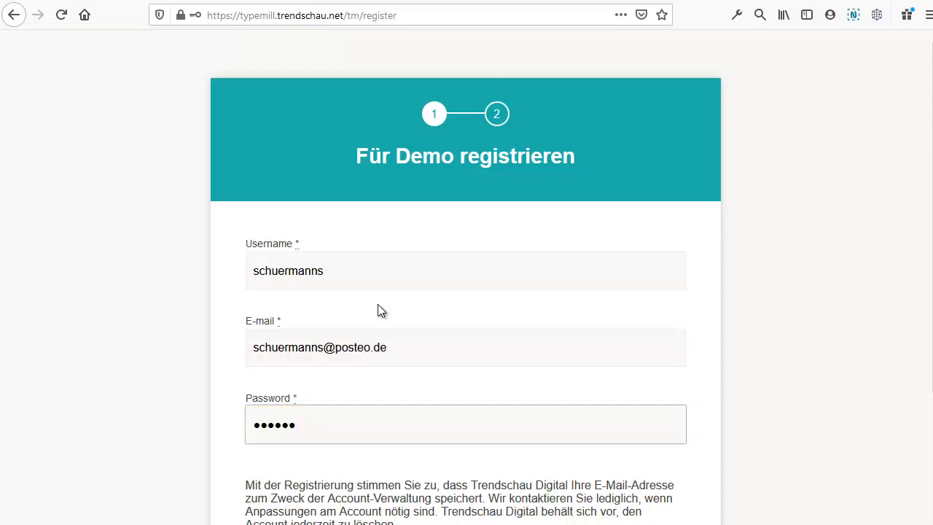
scroll(378, 307, down, 3)
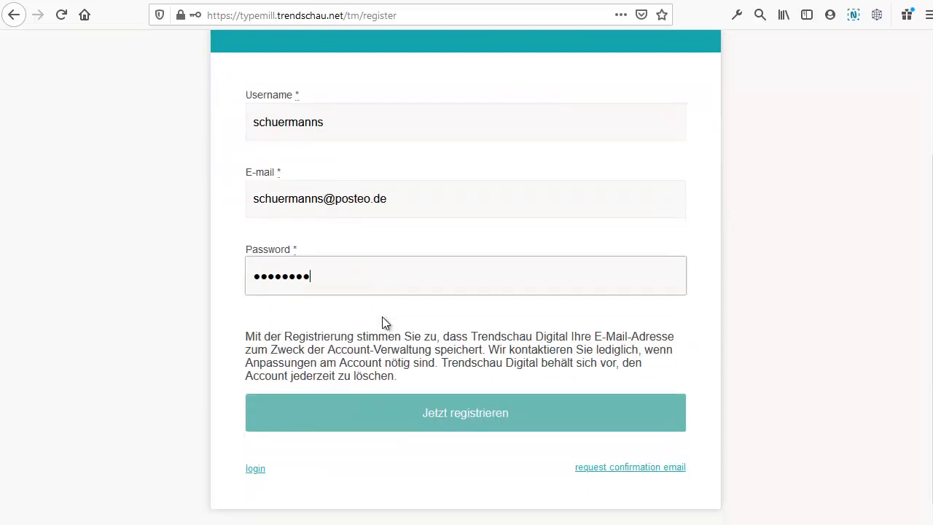
click(434, 430)
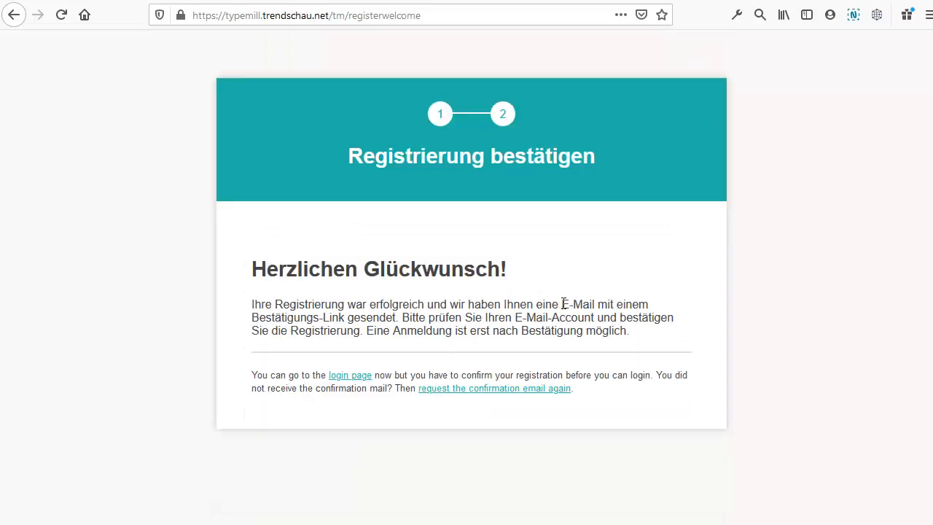
drag(563, 304, 352, 324)
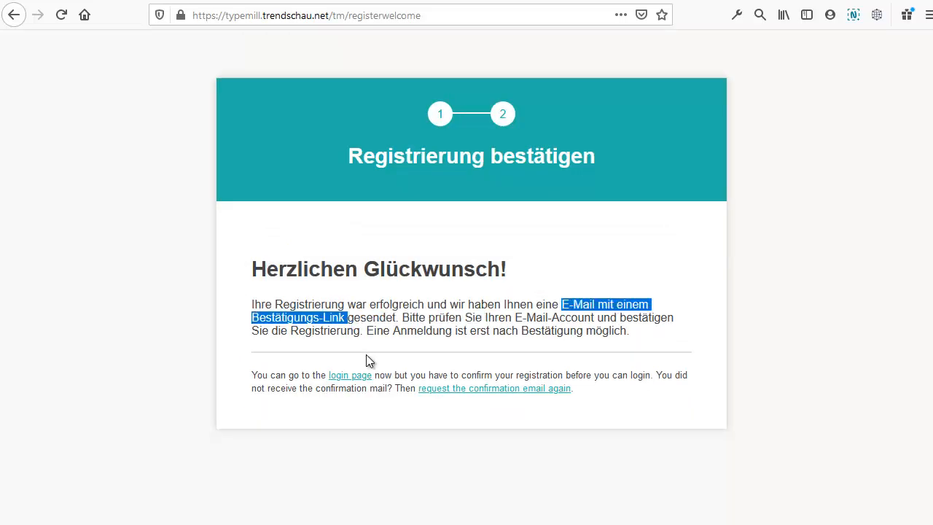
key(alt+Tab)
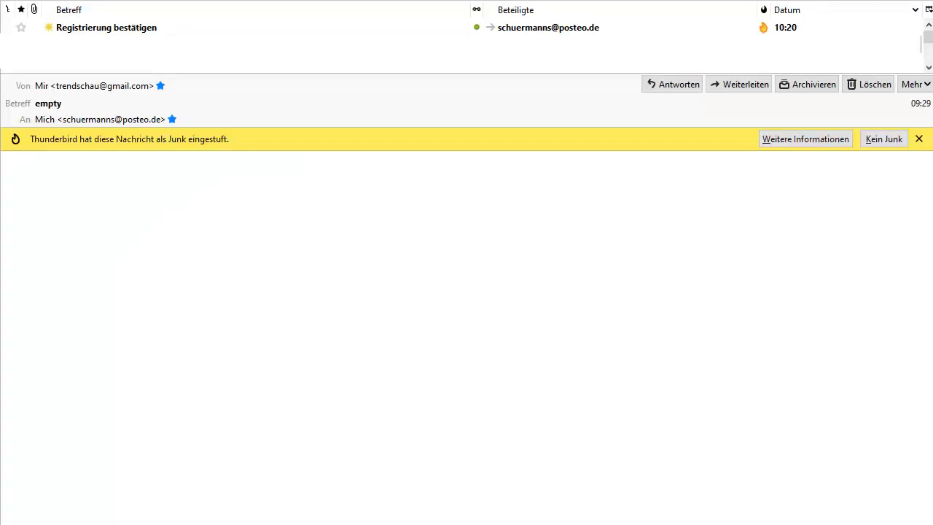
Step: Open the 'Registrierung bestätigen' e-mail and follow its Registration Link
click(141, 28)
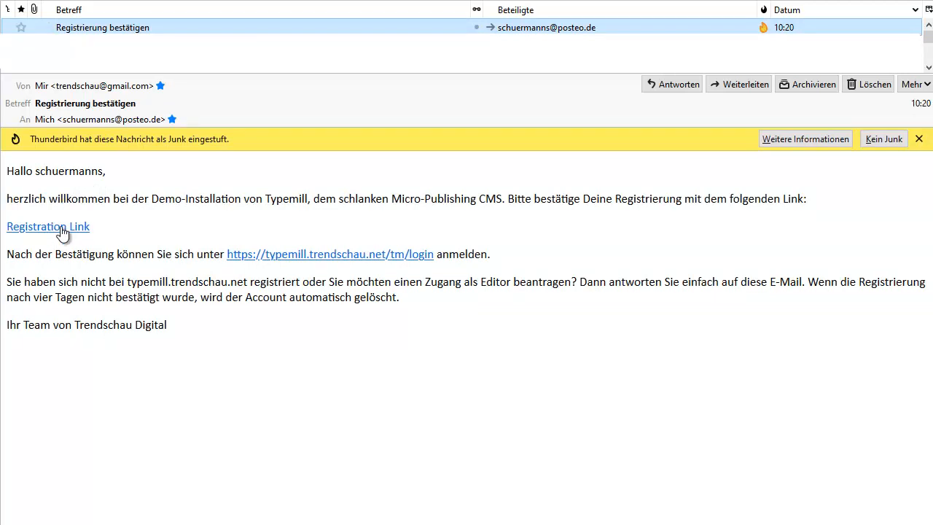
click(61, 228)
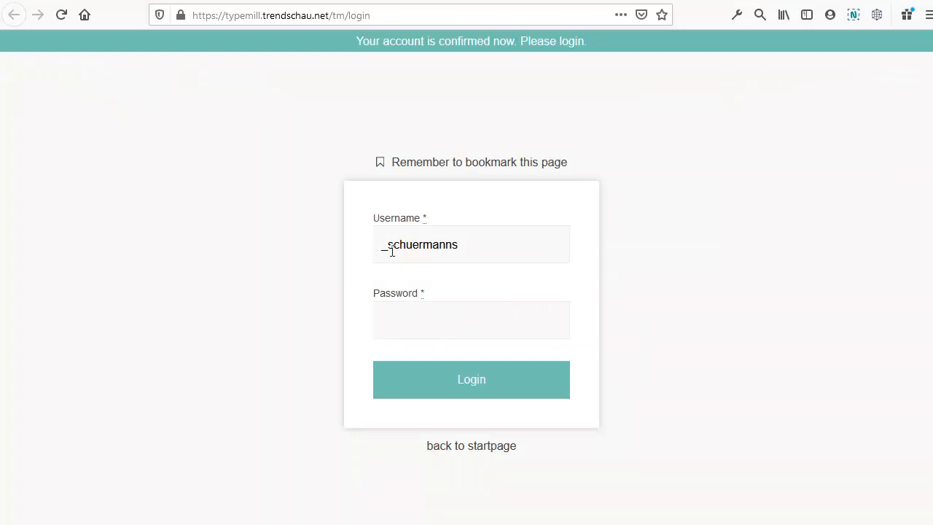
Step: Remove the stray character from the username, enter the password and log in as the new member
drag(388, 245, 373, 246)
key(BackSpace)
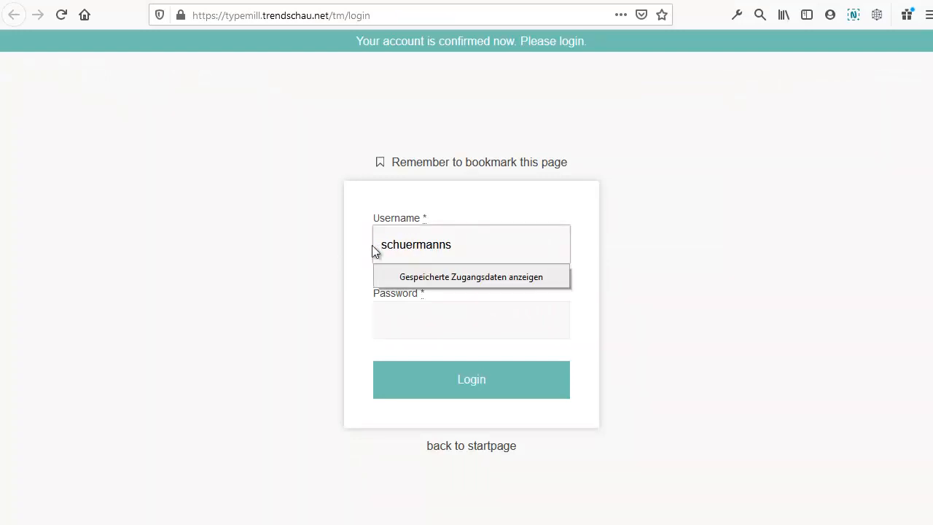
click(423, 316)
text(********)
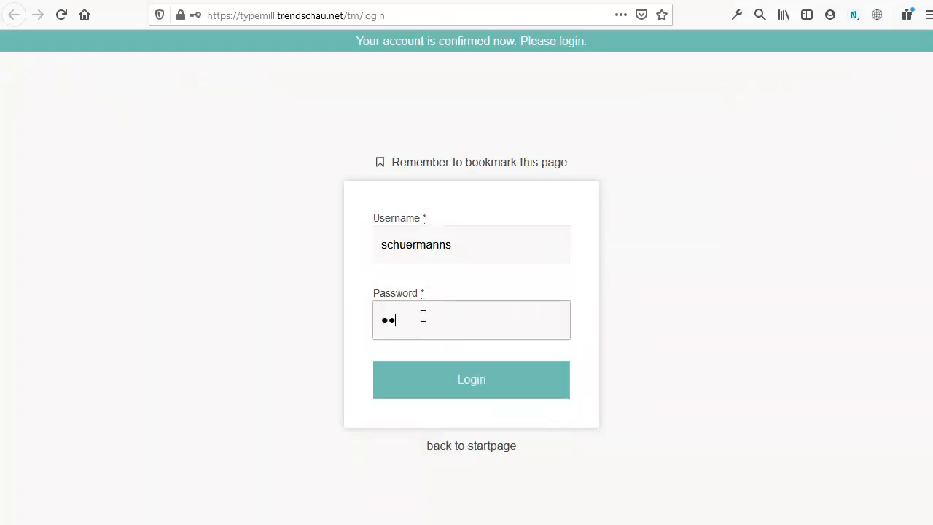
click(474, 387)
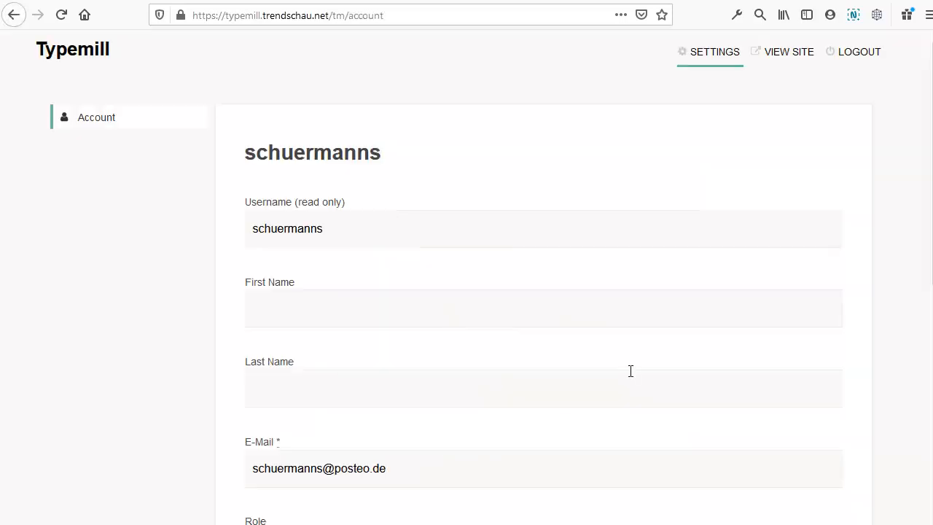
Step: Check the new account's member role, then go to the public demo site
scroll(626, 367, down, 5)
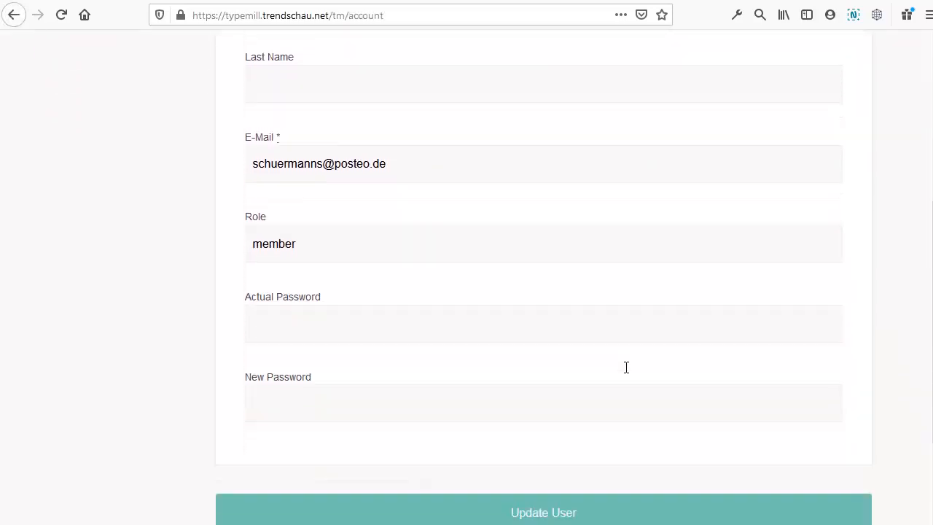
drag(313, 177, 229, 197)
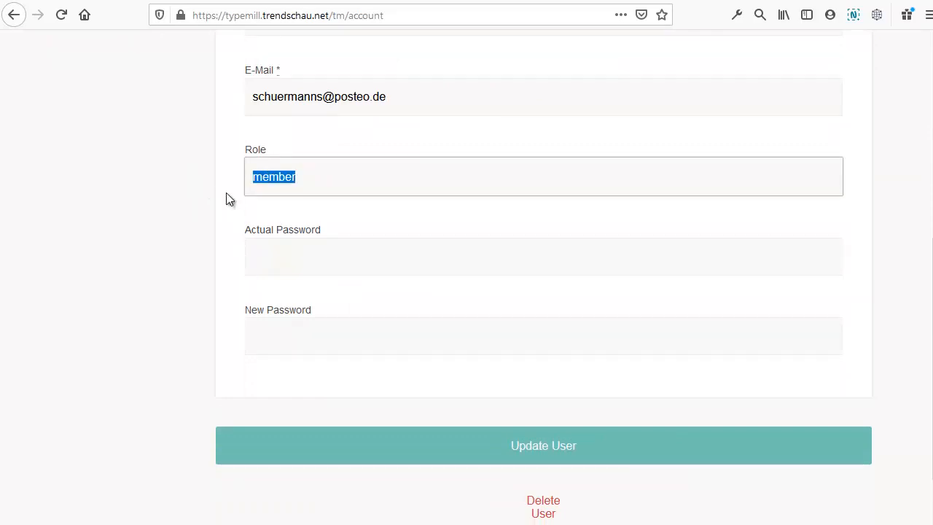
scroll(379, 218, up, 5)
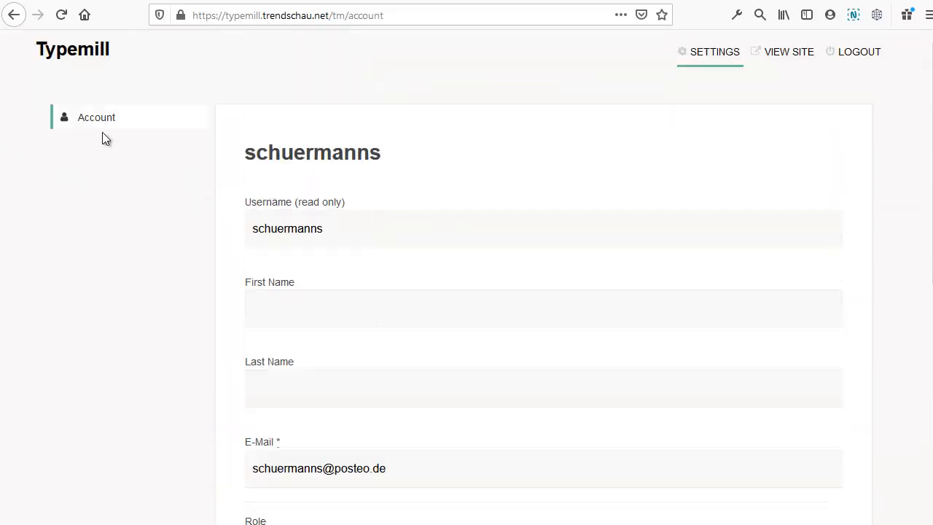
scroll(430, 157, down, 5)
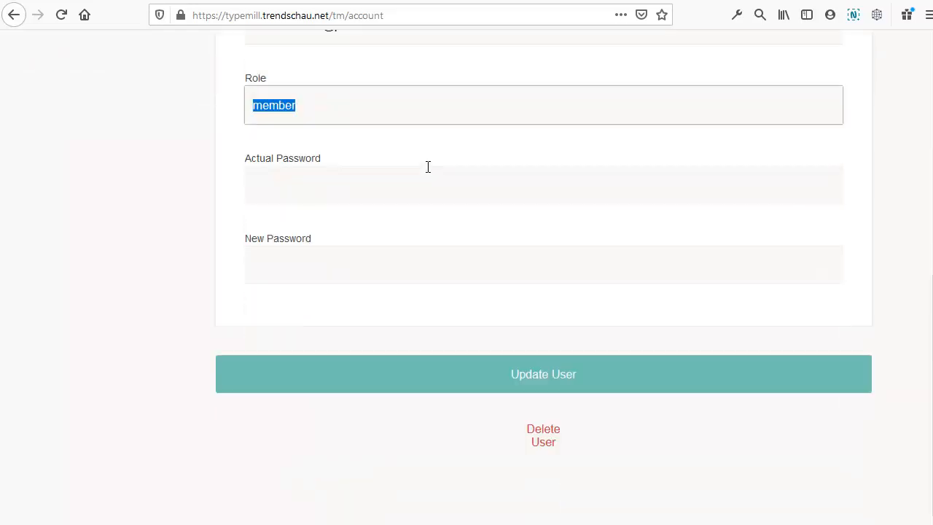
scroll(428, 167, up, 5)
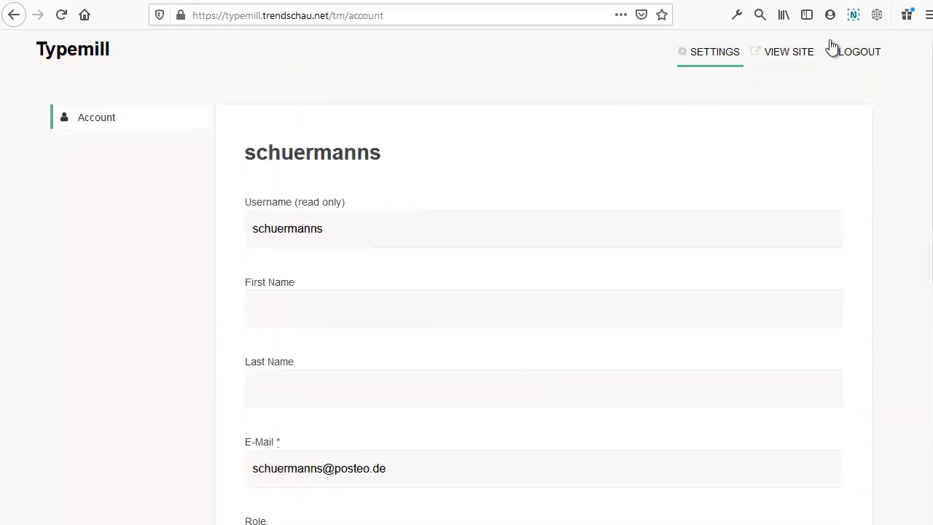
click(790, 53)
Step: Open the Dokumentation page and log in with the administrator credentials
scroll(745, 166, down, 6)
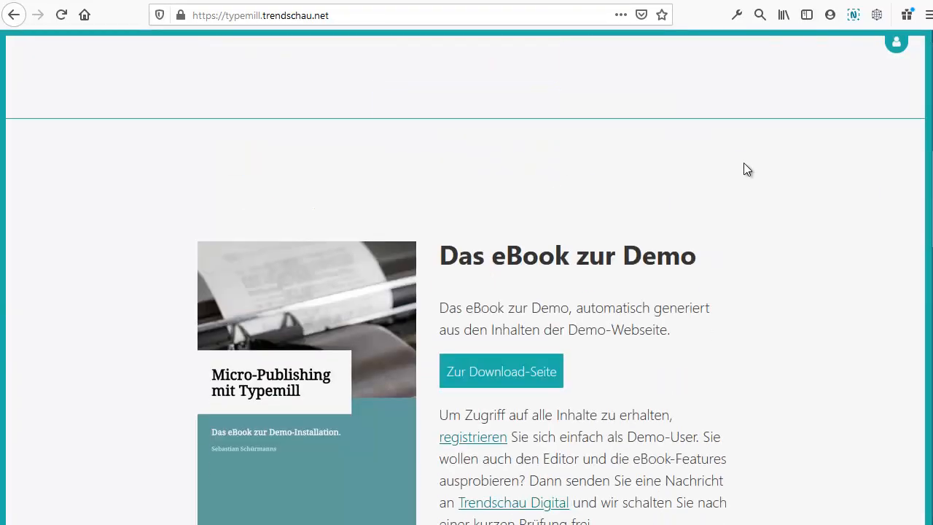
scroll(743, 164, down, 7)
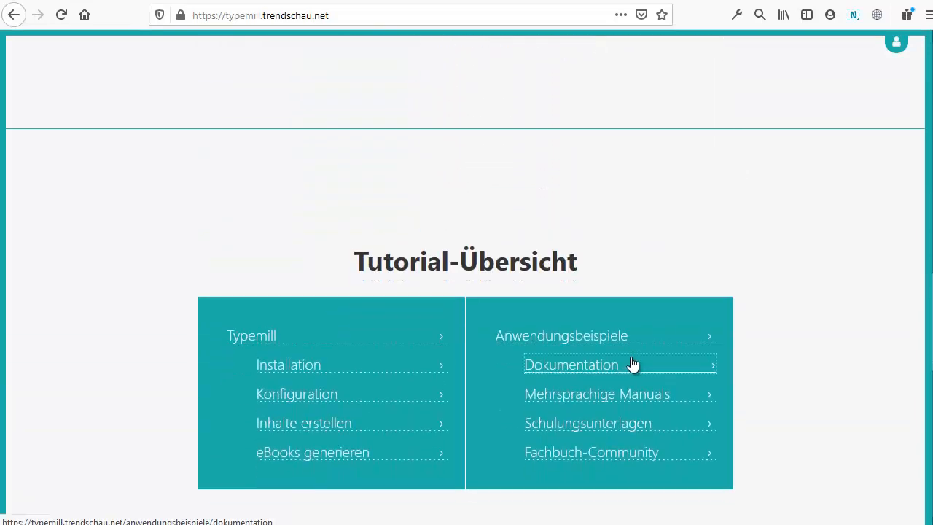
click(631, 365)
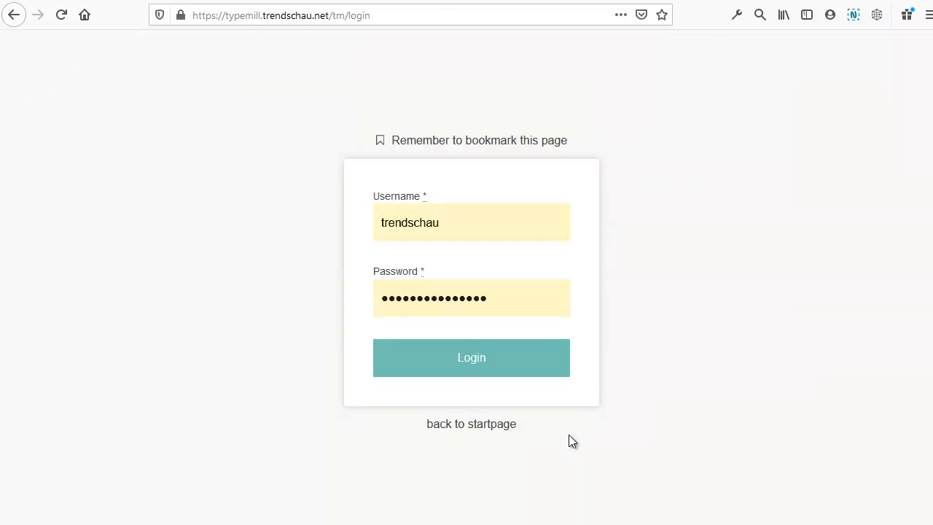
click(568, 372)
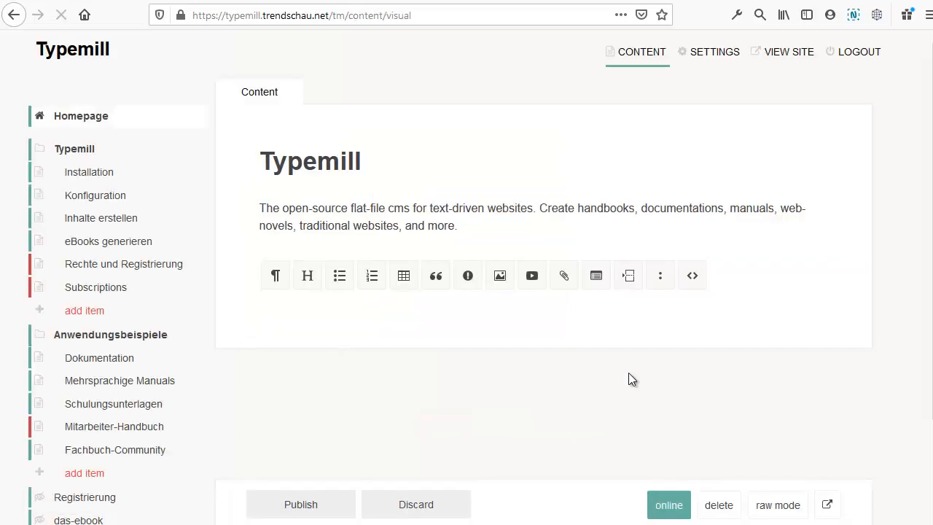
Step: Go to Settings > Plugins and expand the mail plugin's settings
click(711, 51)
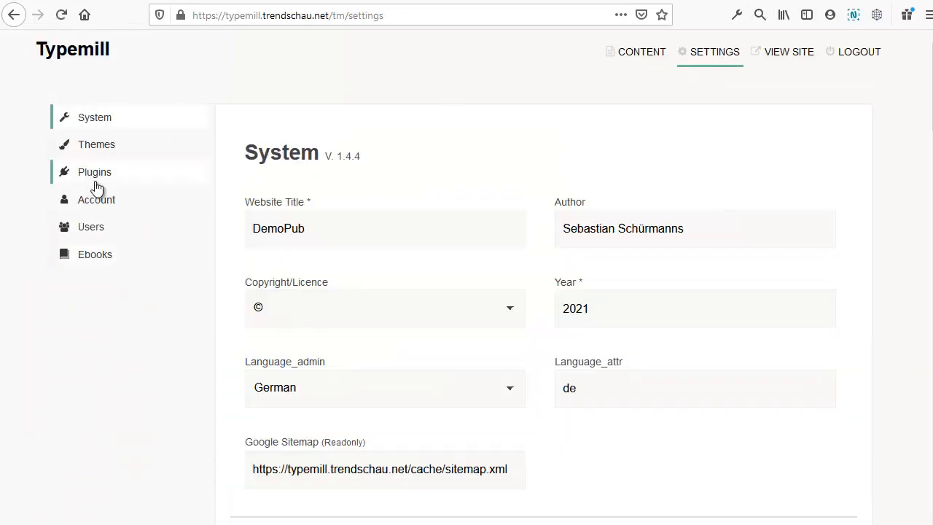
click(101, 181)
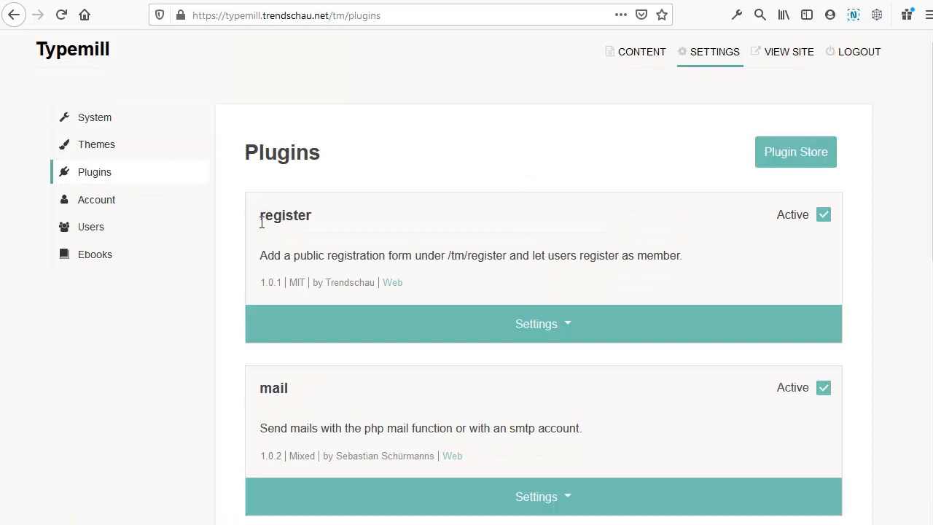
scroll(301, 264, down, 3)
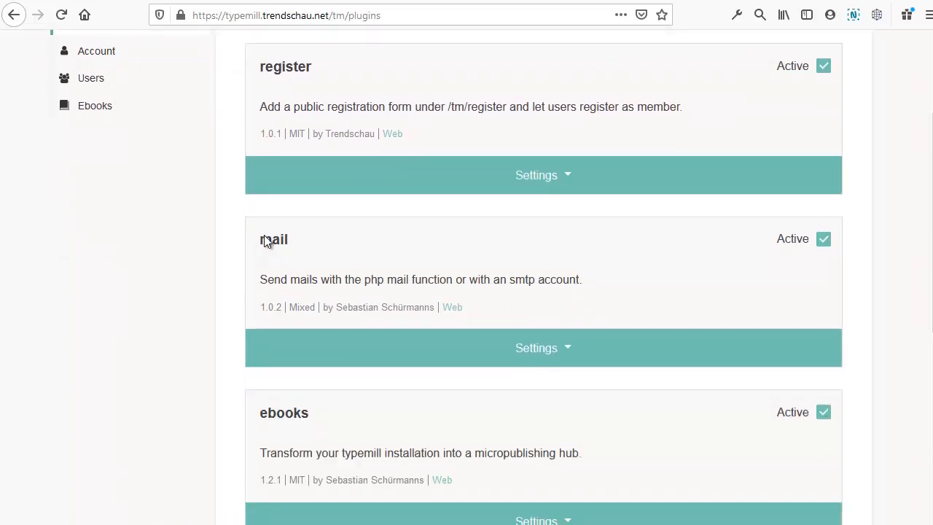
click(573, 335)
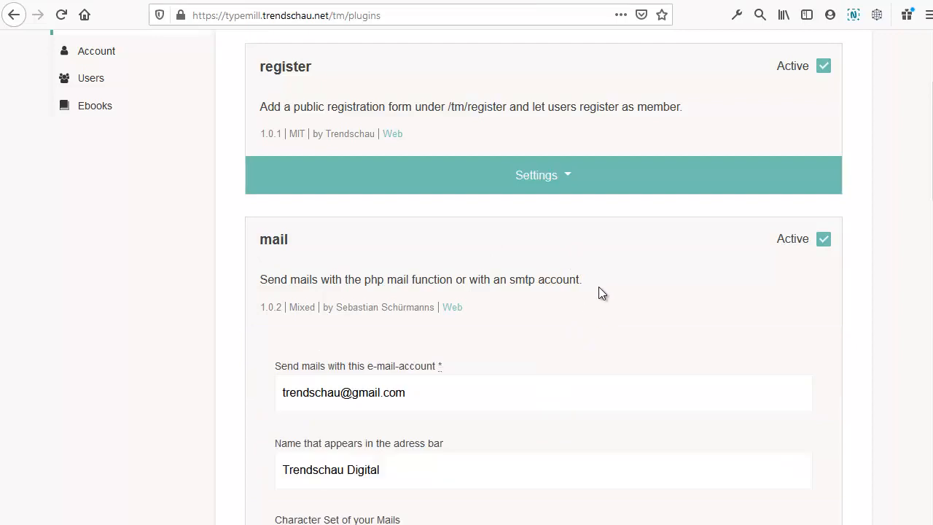
Step: Inspect the mail plugin's sender fields, including the display name, then expand the register plugin's settings
scroll(600, 284, down, 3)
drag(447, 245, 225, 242)
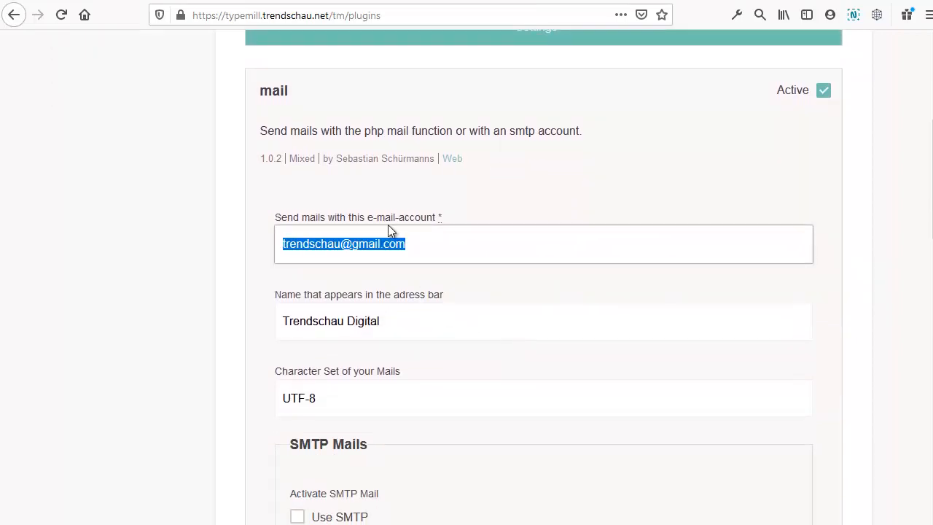
drag(411, 314, 214, 316)
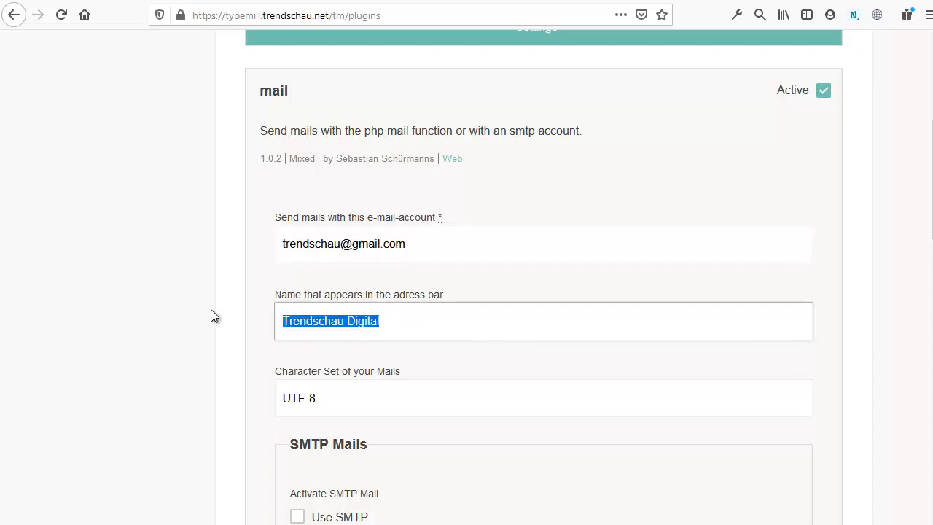
scroll(241, 312, down, 1)
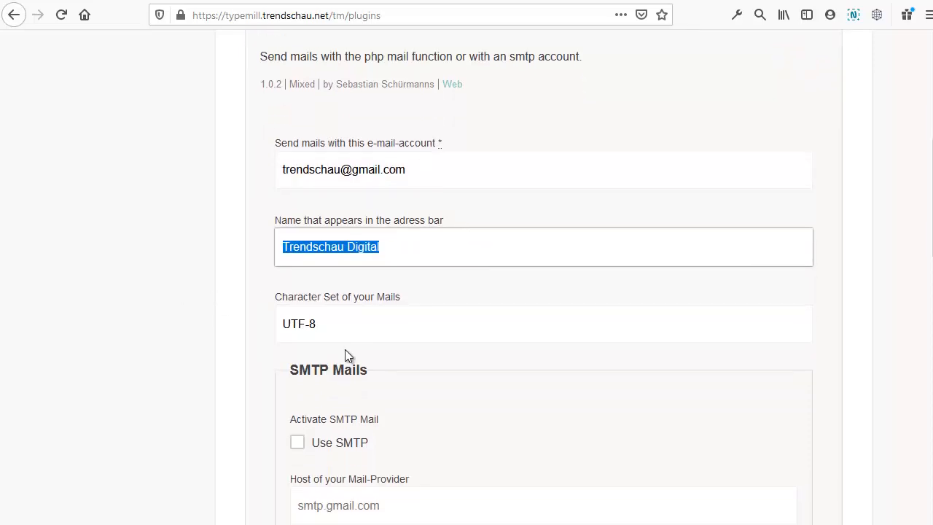
drag(386, 337, 203, 323)
scroll(535, 379, up, 5)
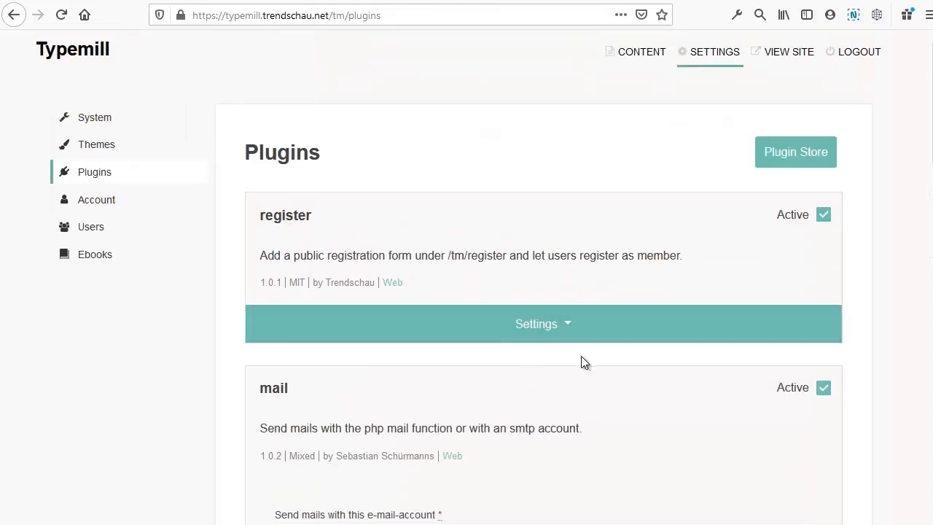
click(564, 328)
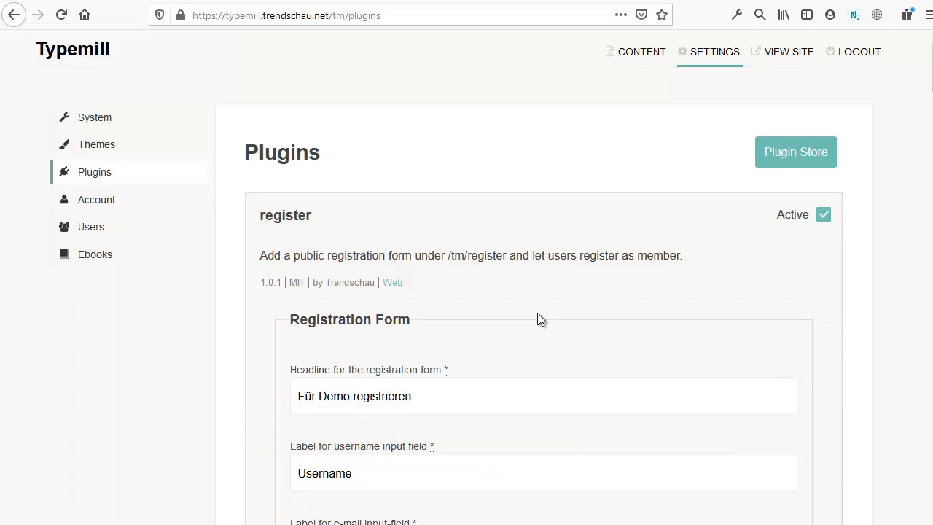
scroll(537, 313, down, 3)
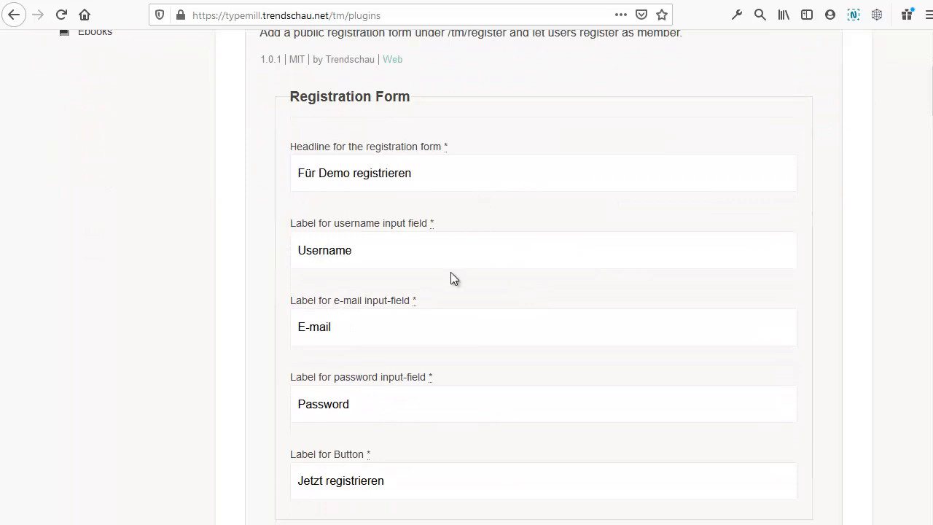
scroll(563, 314, down, 6)
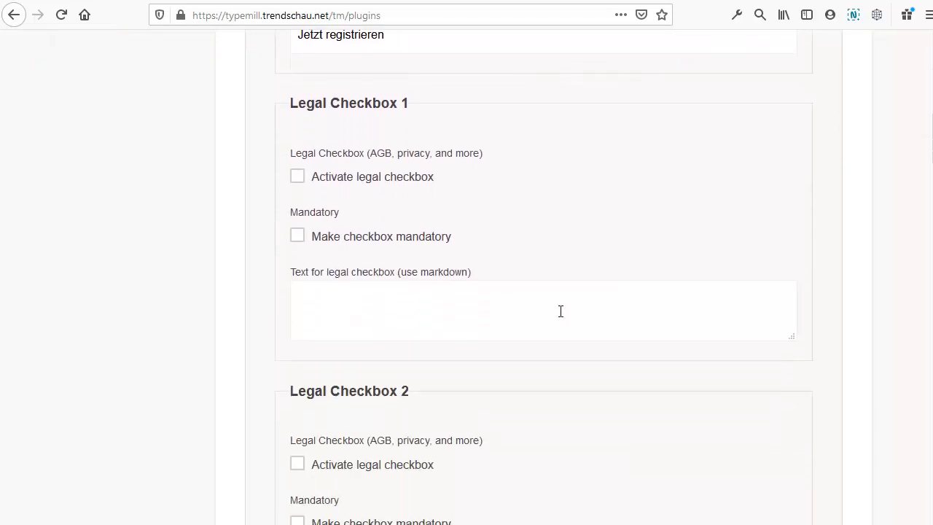
scroll(560, 311, down, 4)
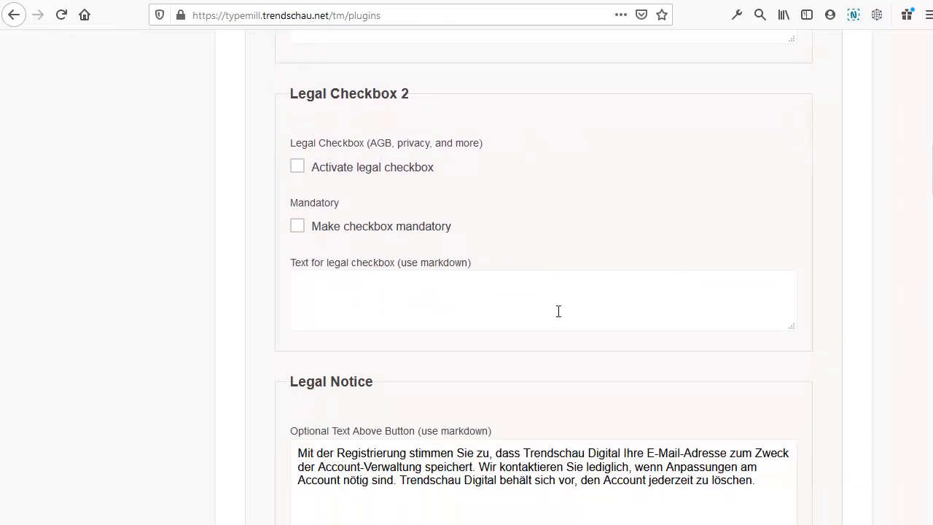
scroll(559, 311, down, 2)
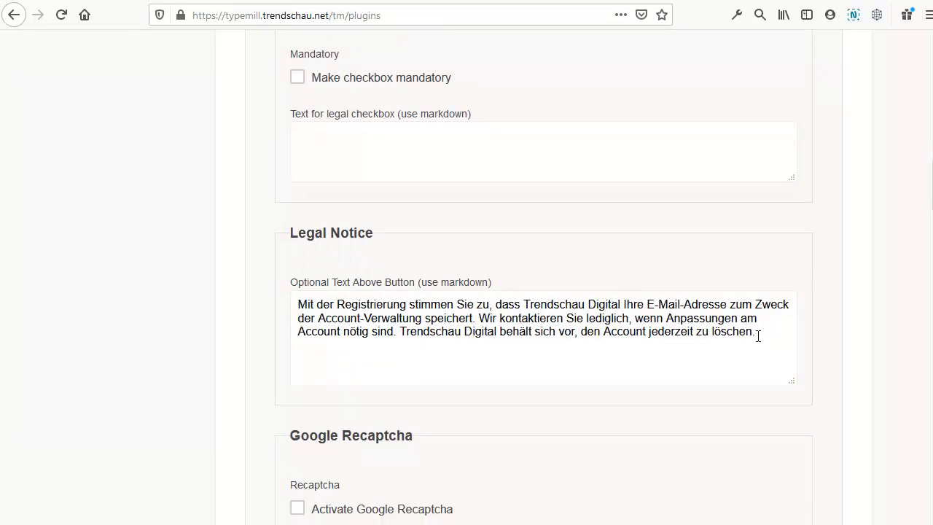
drag(758, 336, 268, 299)
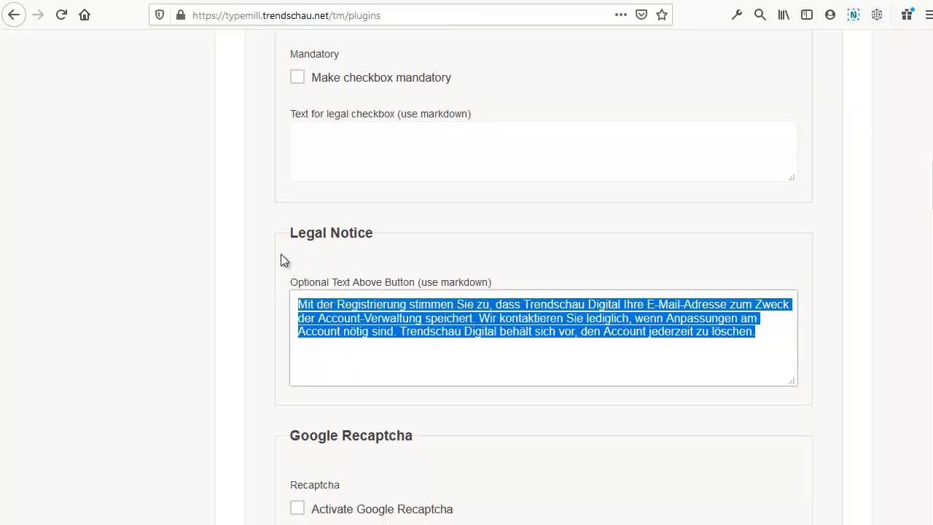
scroll(284, 260, down, 4)
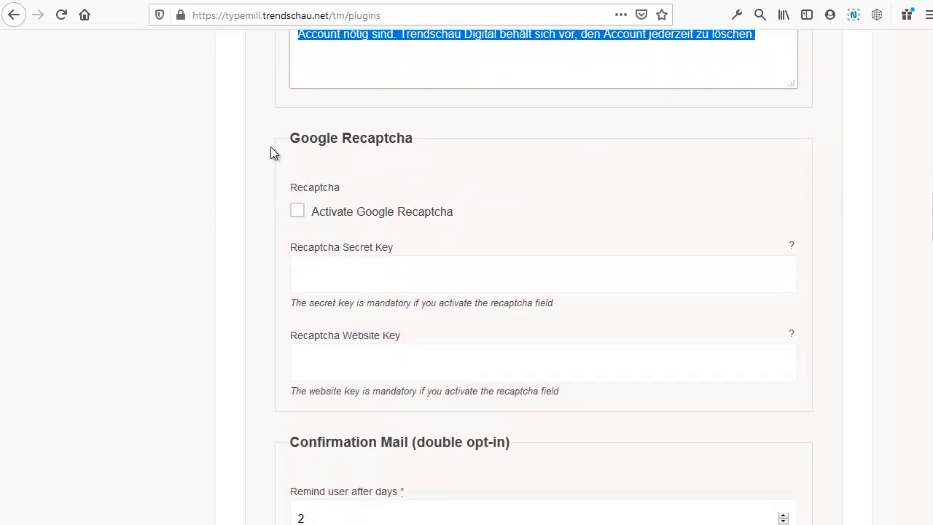
Step: Review the register plugin's Confirmation Mail and Welcome Message, collapse its settings and open the Plugin Store
scroll(270, 146, down, 5)
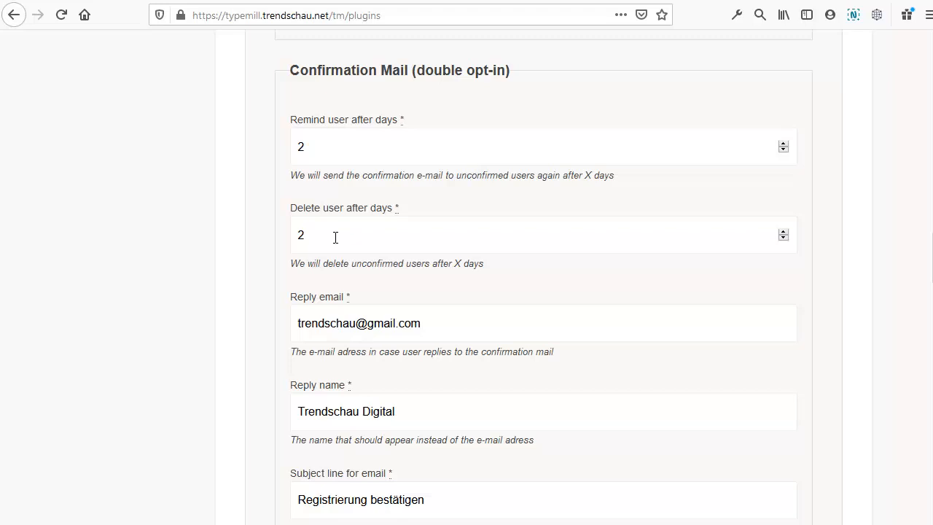
scroll(373, 334, down, 3)
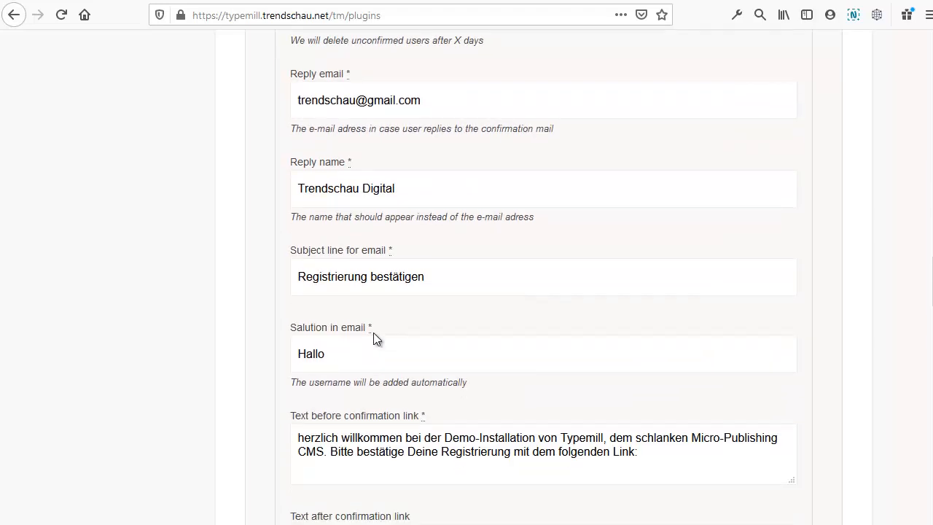
scroll(373, 333, down, 4)
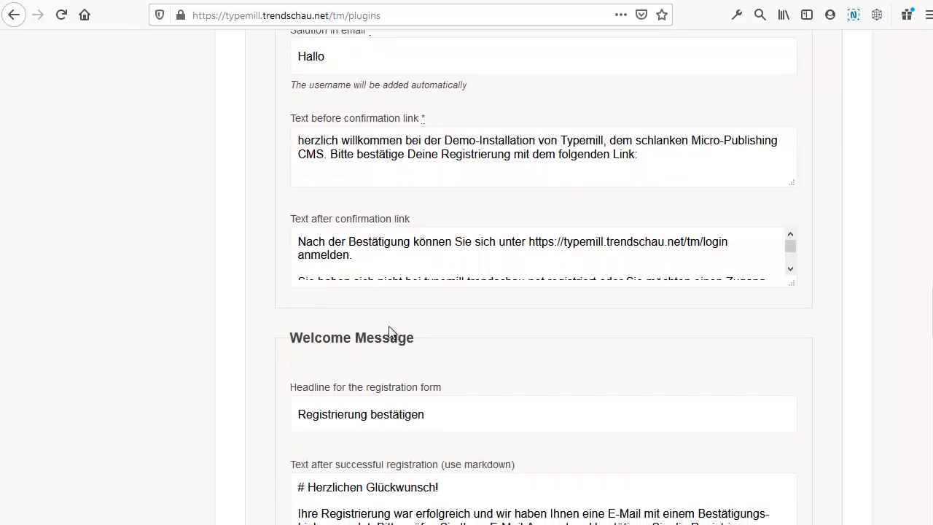
scroll(390, 331, up, 2)
scroll(365, 365, down, 4)
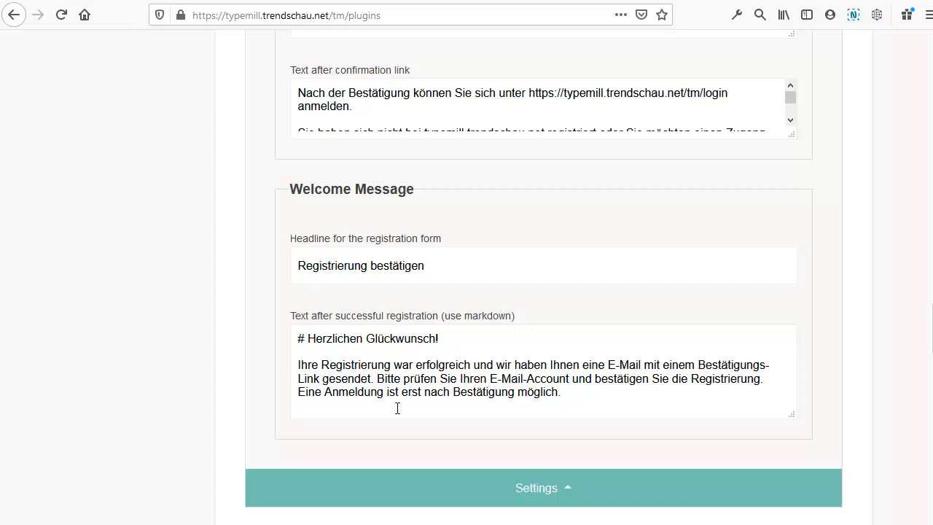
click(496, 458)
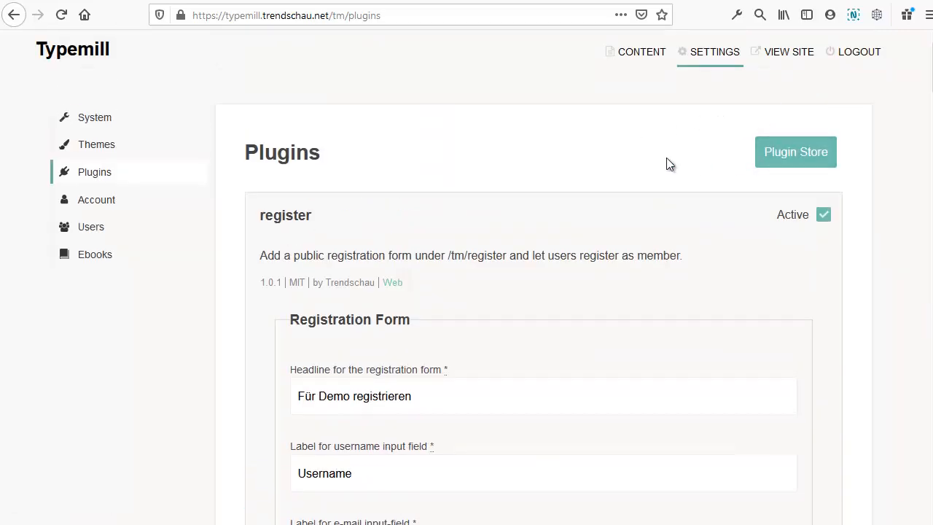
click(829, 160)
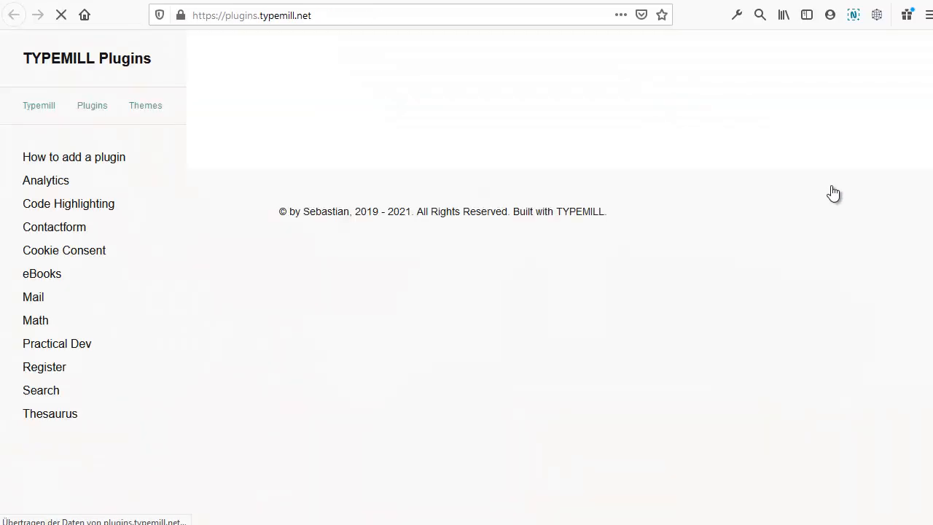